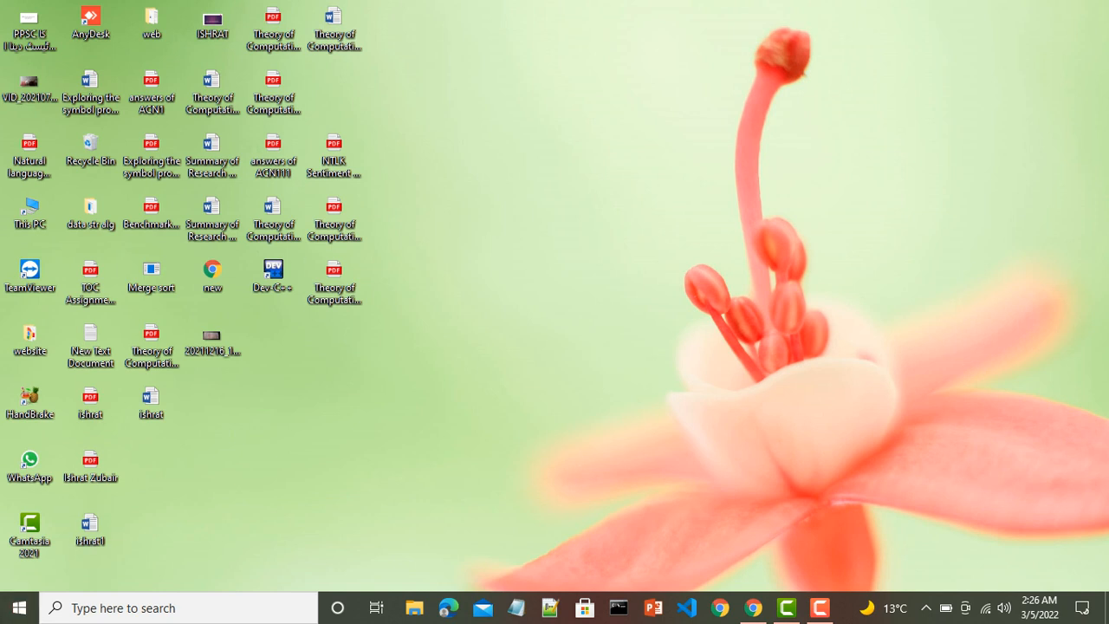
- Launch Word 2016 by searching 'mswo' in Windows Search
left_click(174, 607)
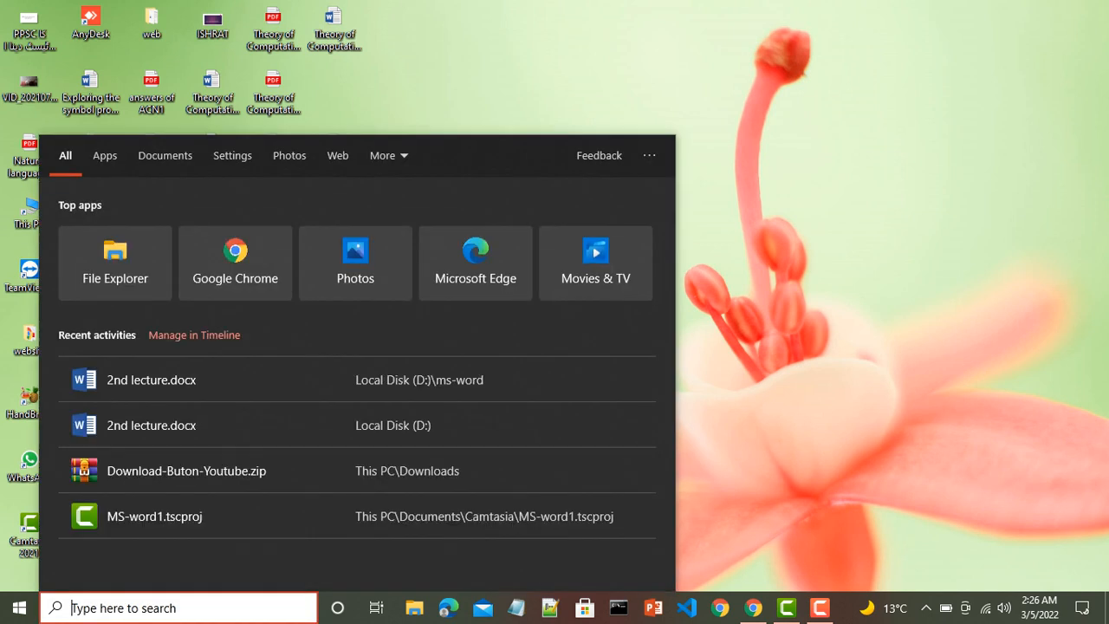
type("ms")
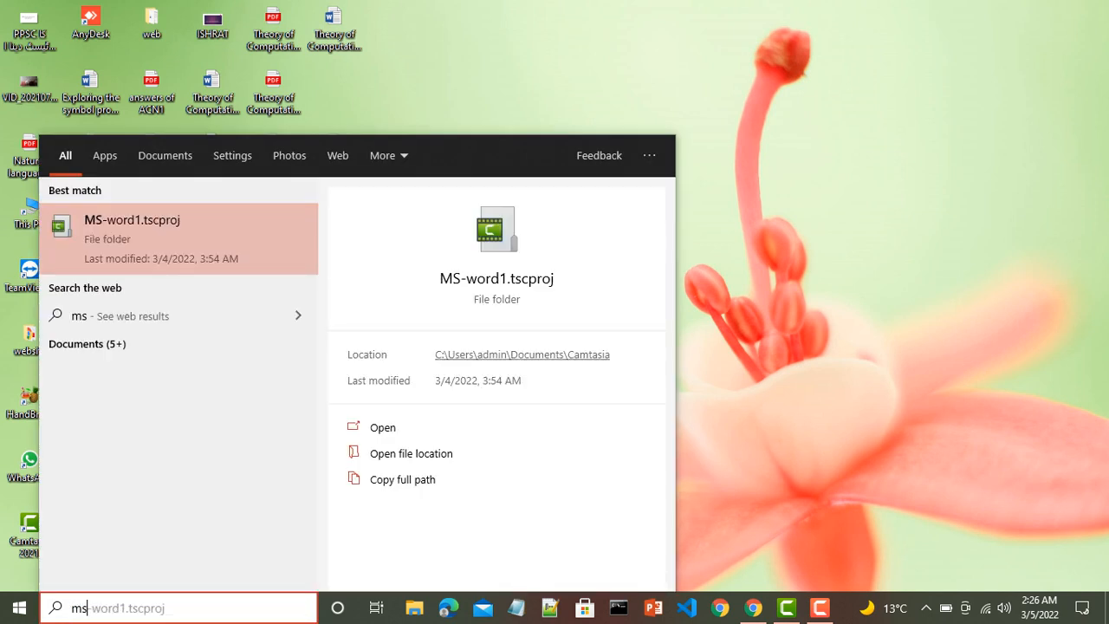
type("wo")
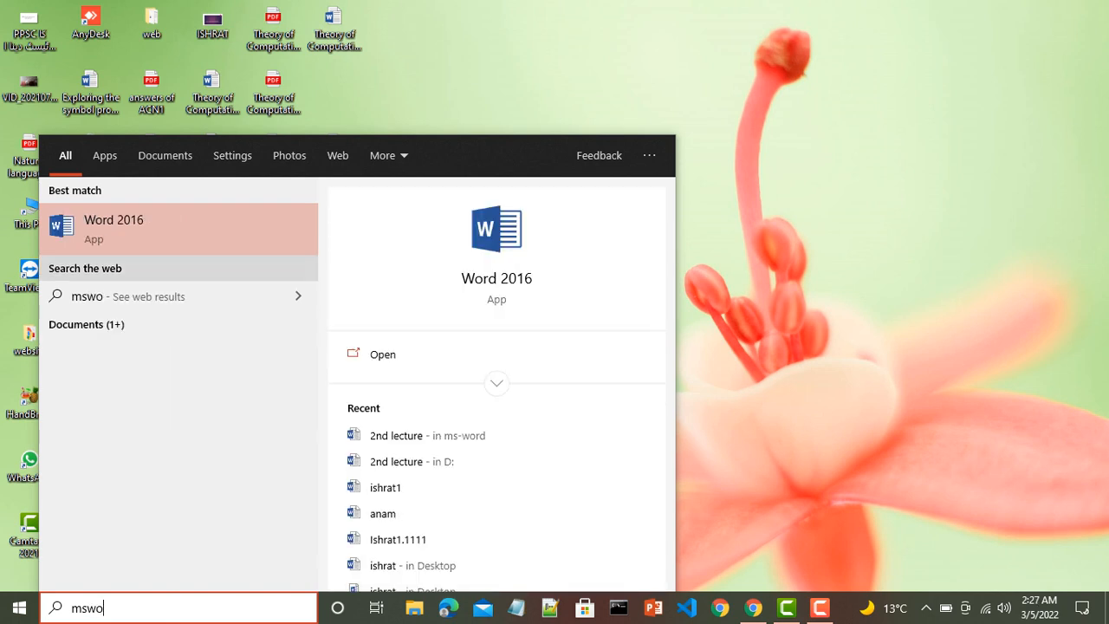
key("Return")
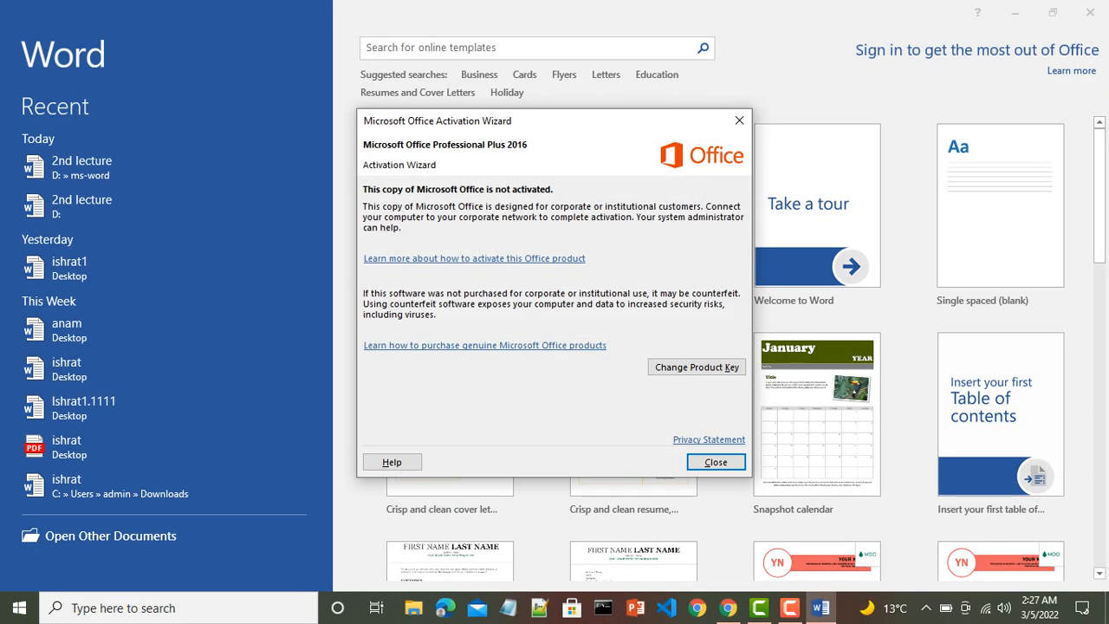
- Dismiss the Office Activation Wizard and create a Blank document
key("Return")
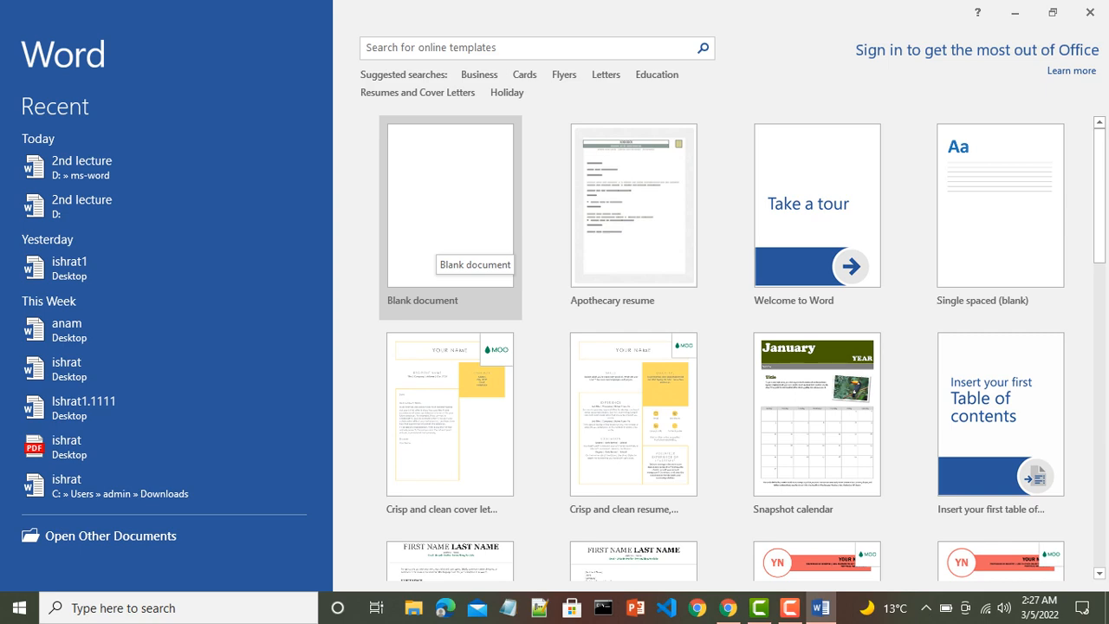
left_click(438, 244)
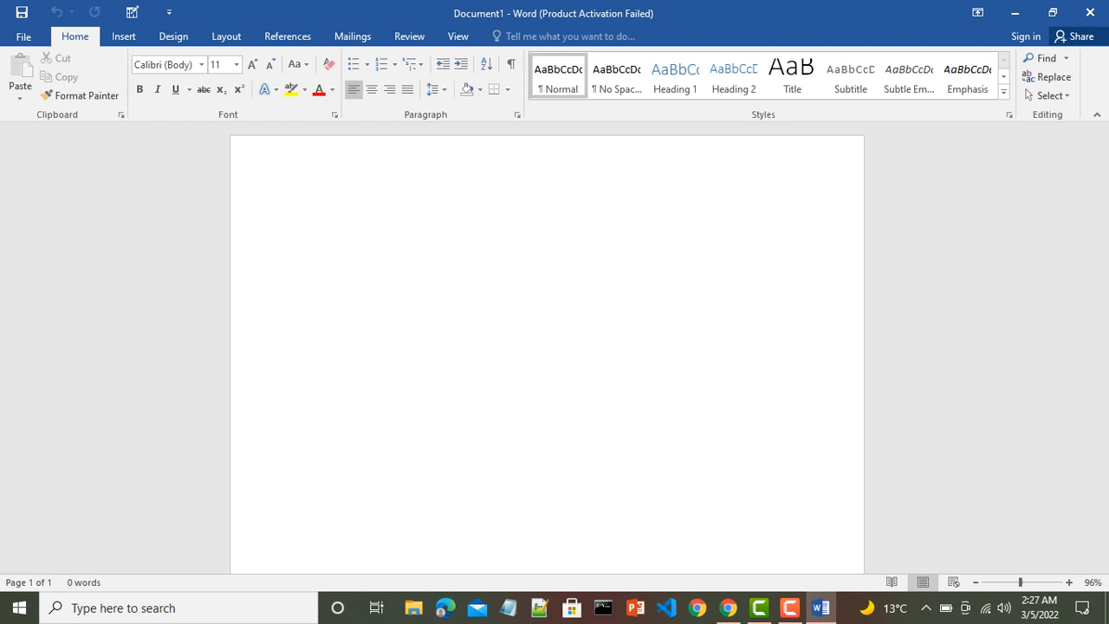
- Type two lines, the second 'Ms word 2016', then show the File Info page
type("learn with ishrat")
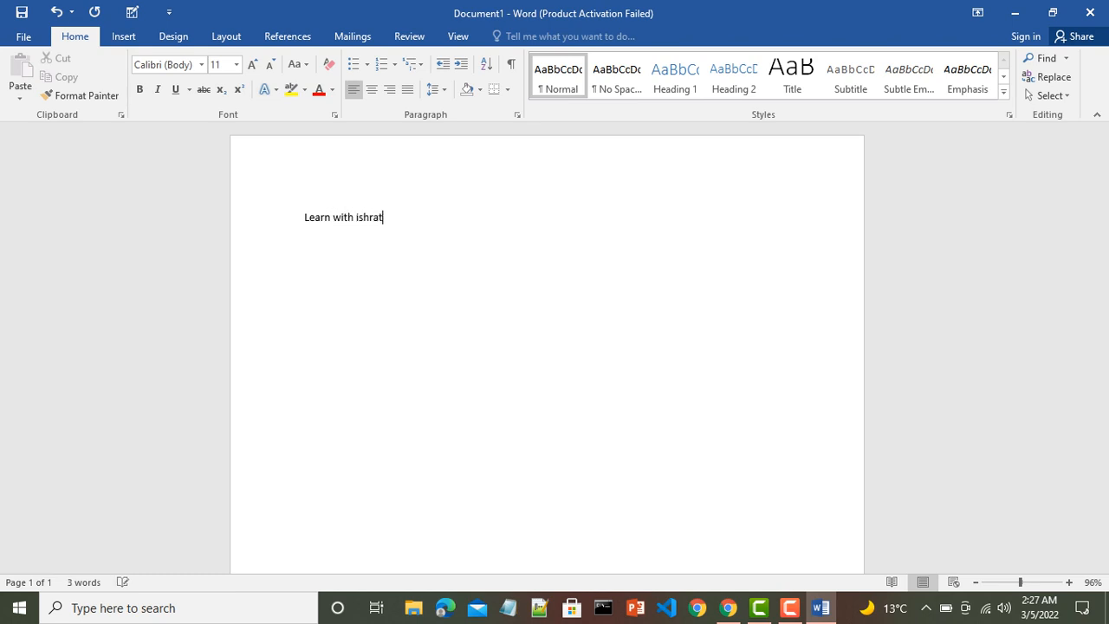
key("Return")
type("Ms word 2016")
key("Return")
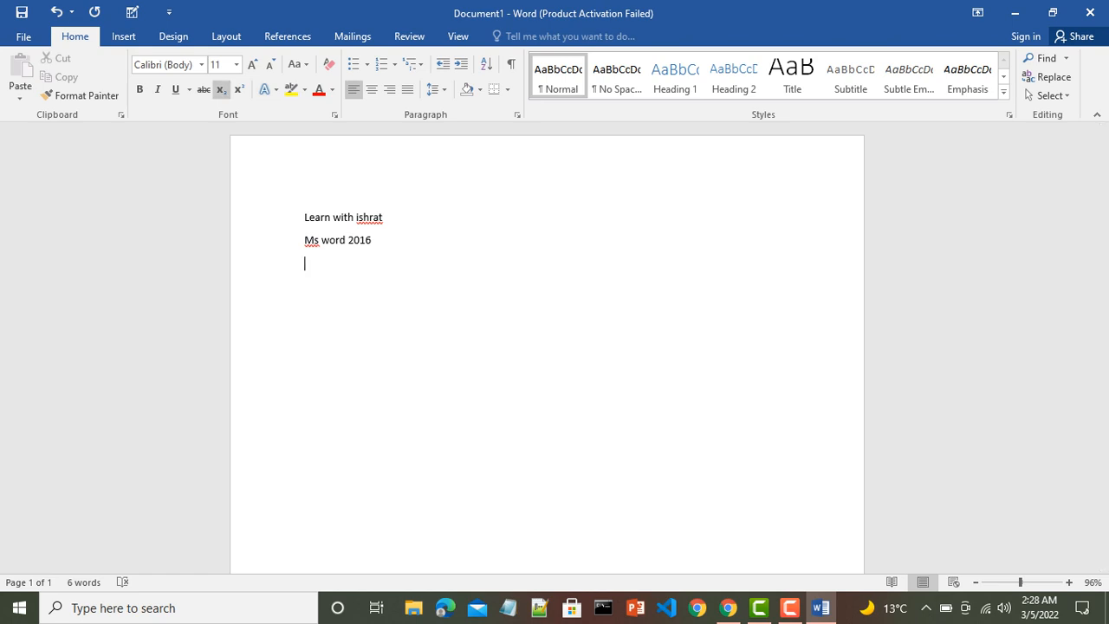
left_click(23, 35)
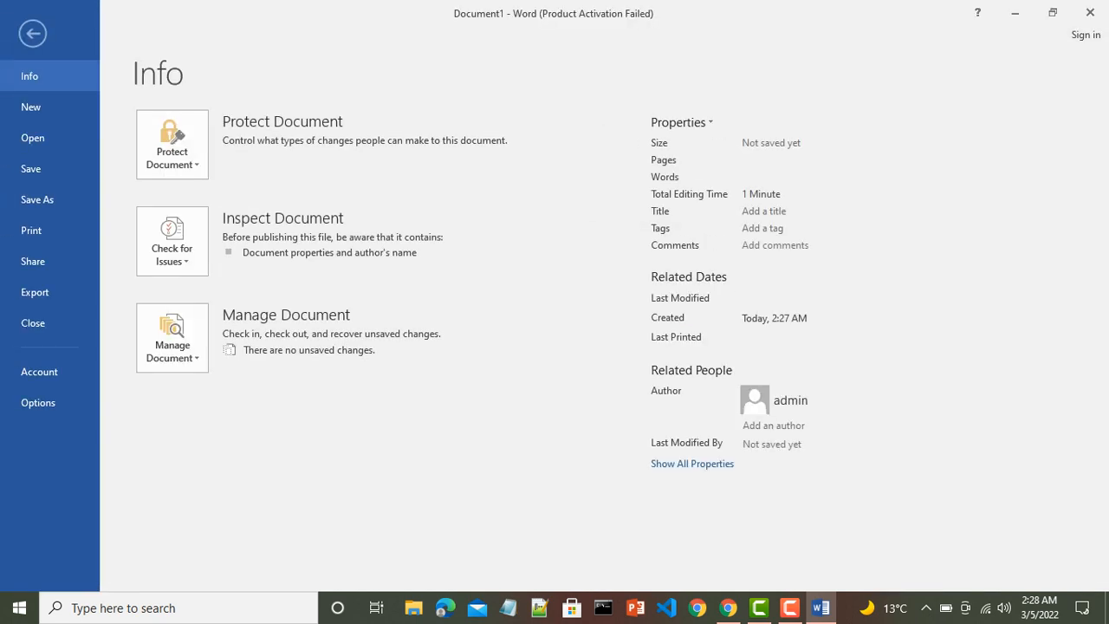
- Open the Save As dialog through Save As > Browse
left_click(30, 168)
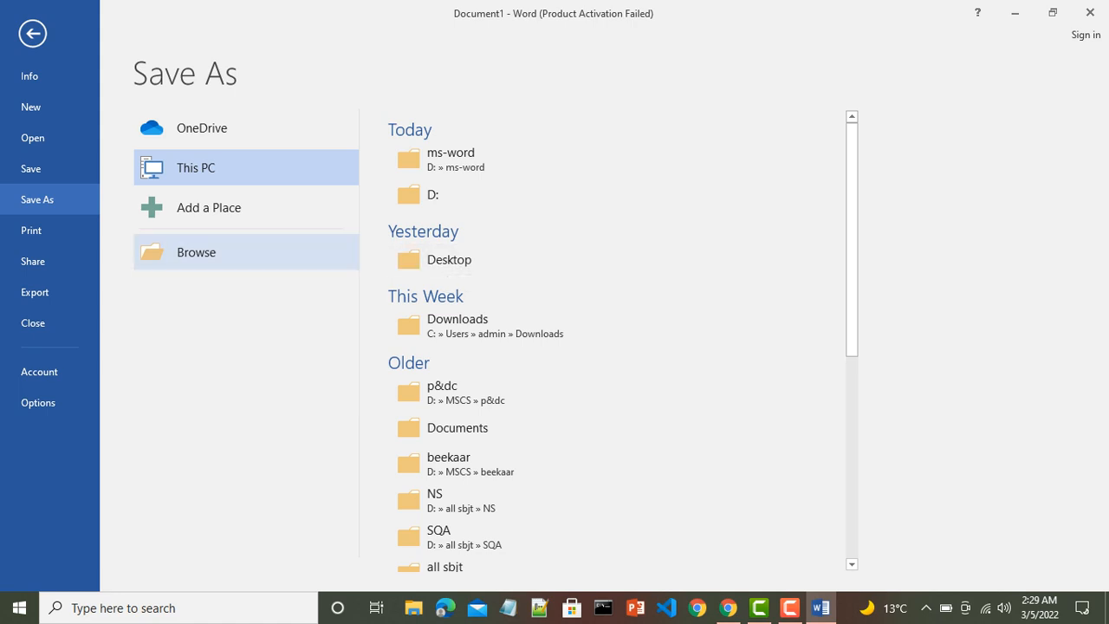
left_click(196, 252)
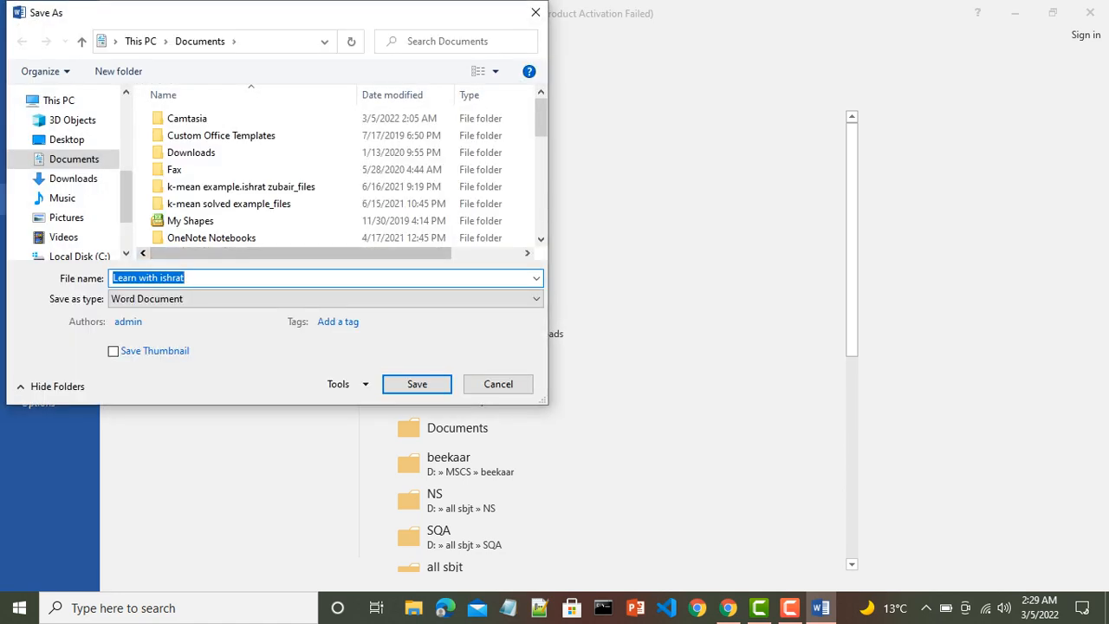
- Create a folder named Ms-word on New Volume (Z:) and open it as the save location
scroll(65, 173, "down", 2)
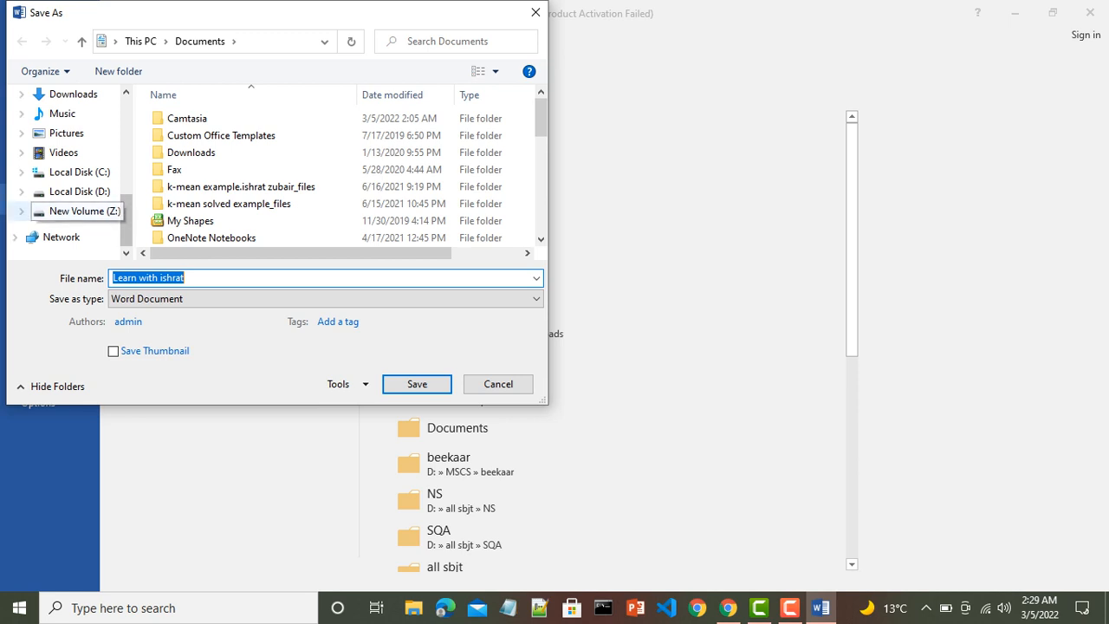
left_click(80, 211)
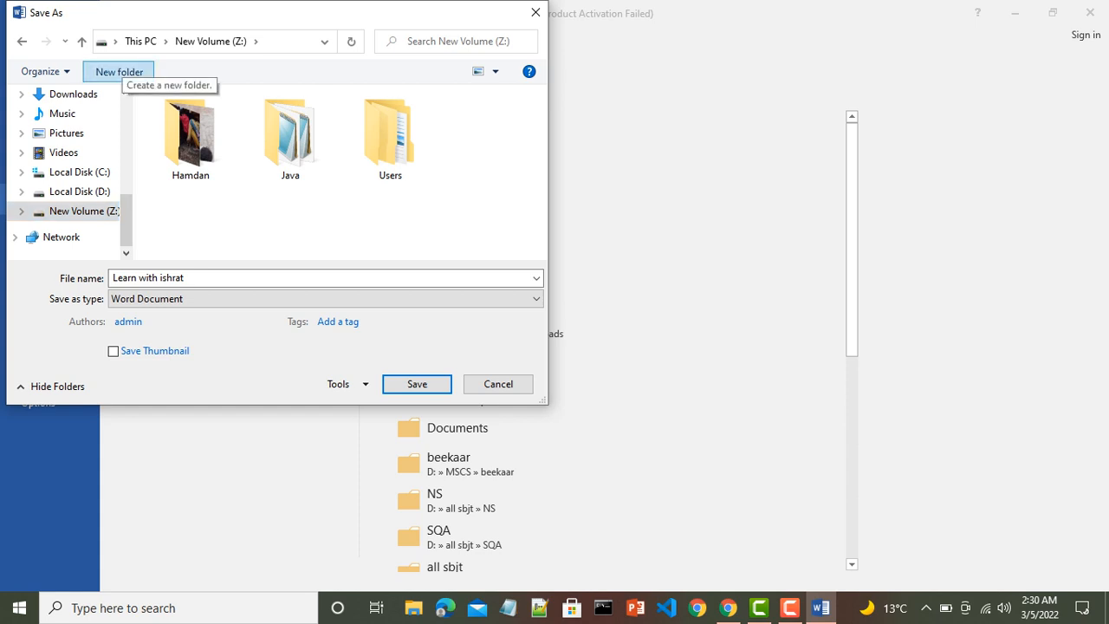
left_click(118, 71)
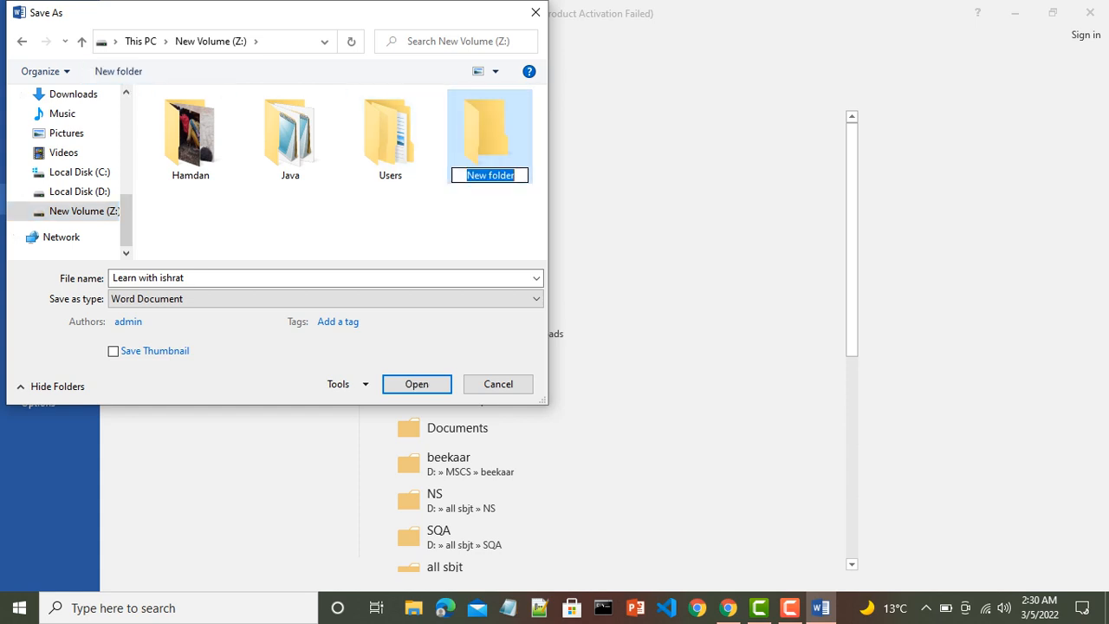
key("End")
key("BackSpace")
key("BackSpace")
key("BackSpace")
key("BackSpace")
key("BackSpace")
key("BackSpace")
key("BackSpace")
key("BackSpace")
key("BackSpace")
key("BackSpace")
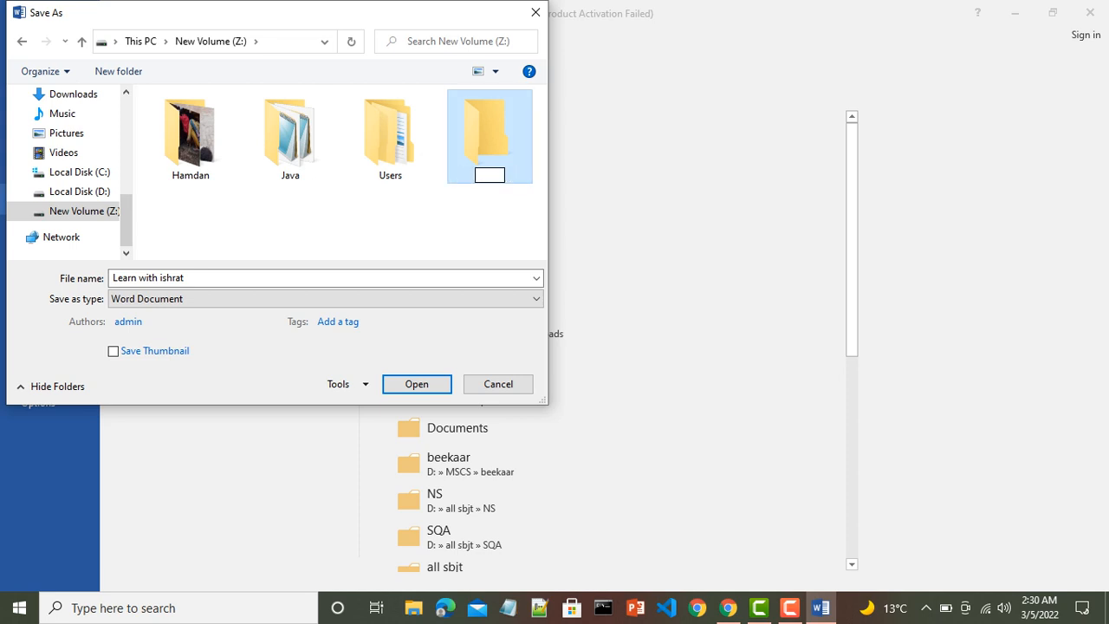
type("Ms-word")
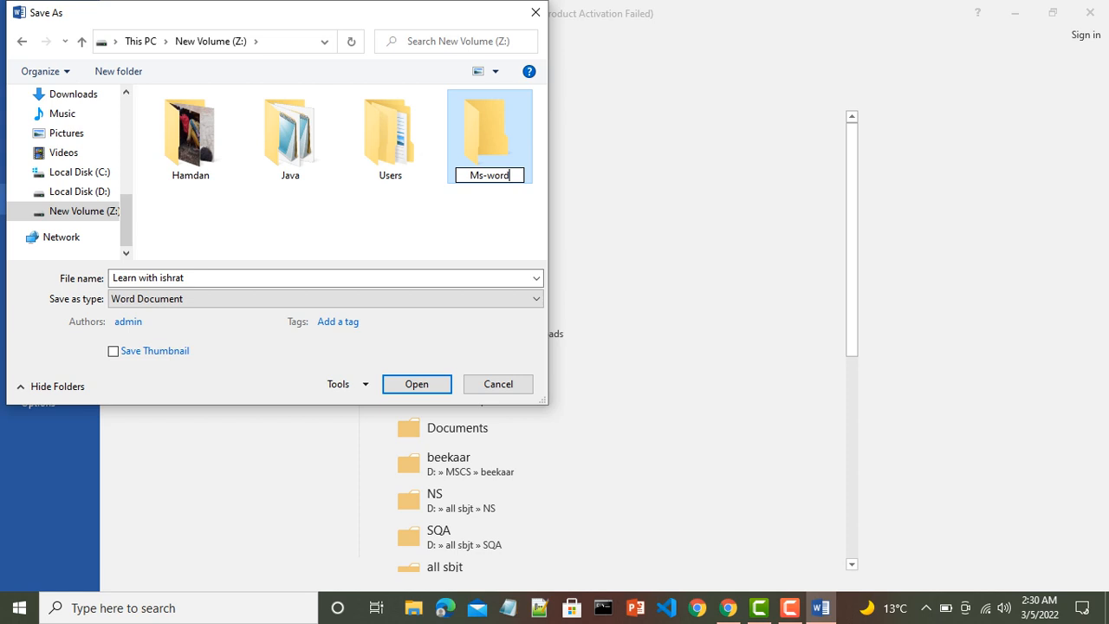
key("Return")
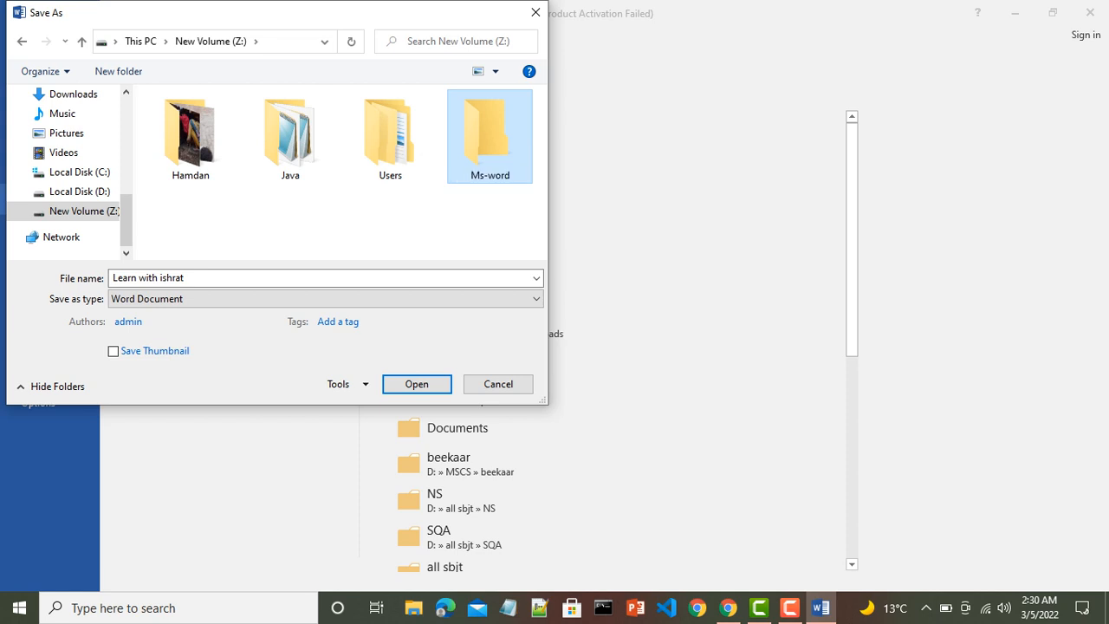
key("Return")
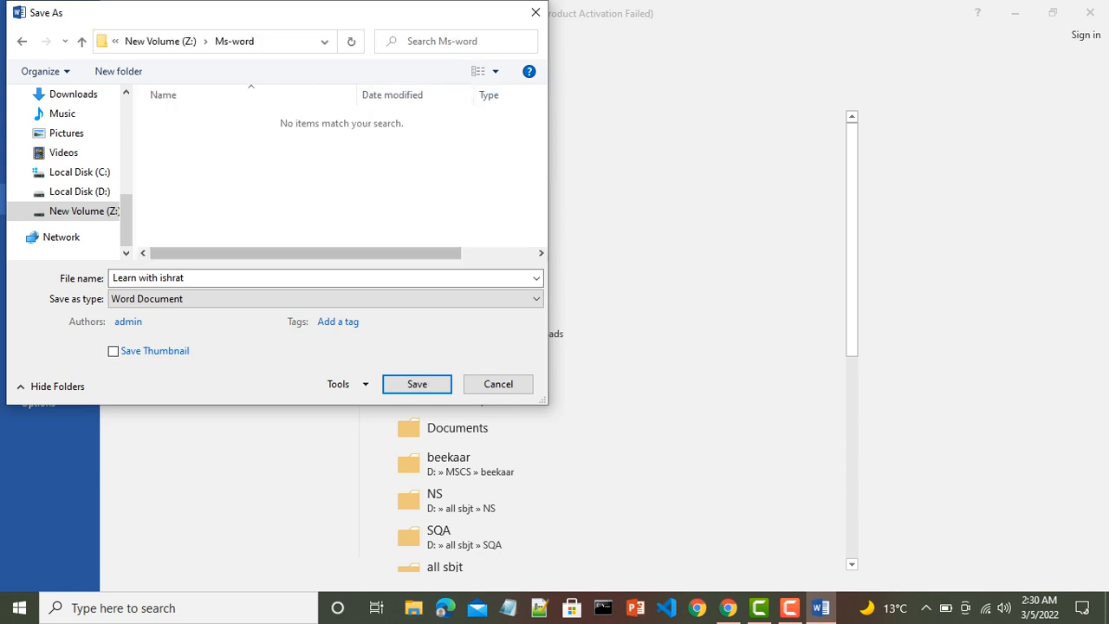
left_click(260, 278)
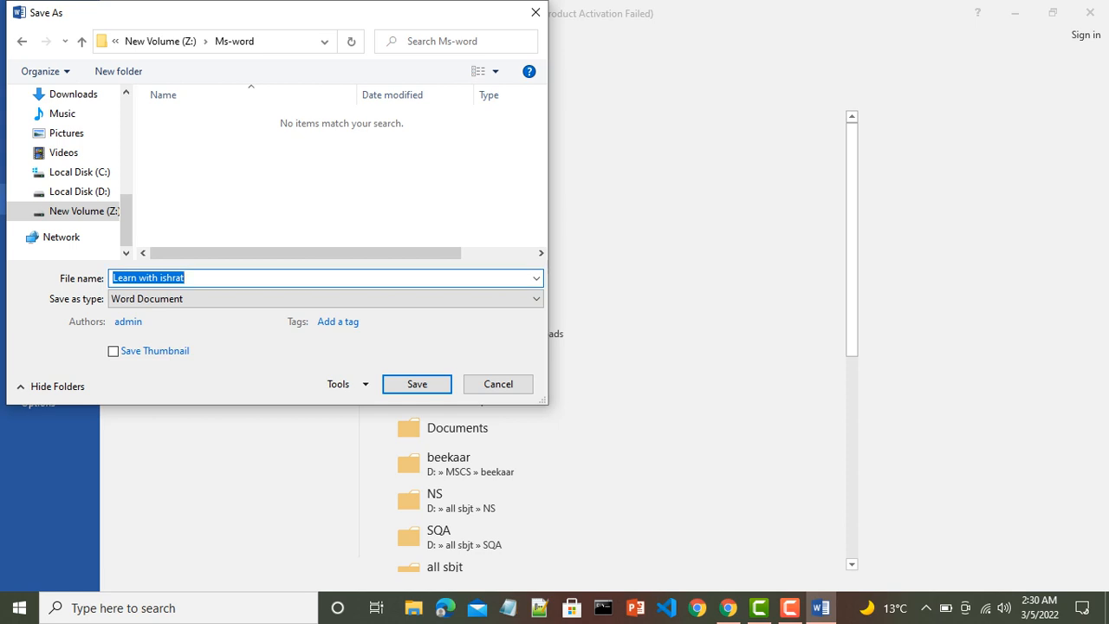
- Replace the file name with '2nd lecture' and save it into Z:\Ms-word
key("BackSpace")
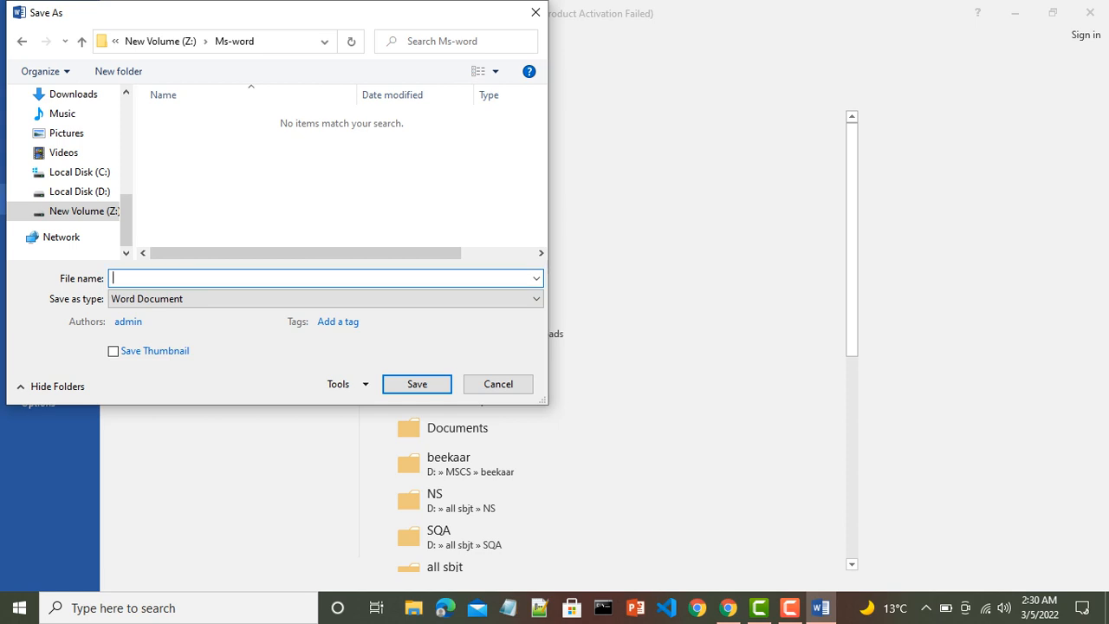
type("2nd lecture")
key("Return")
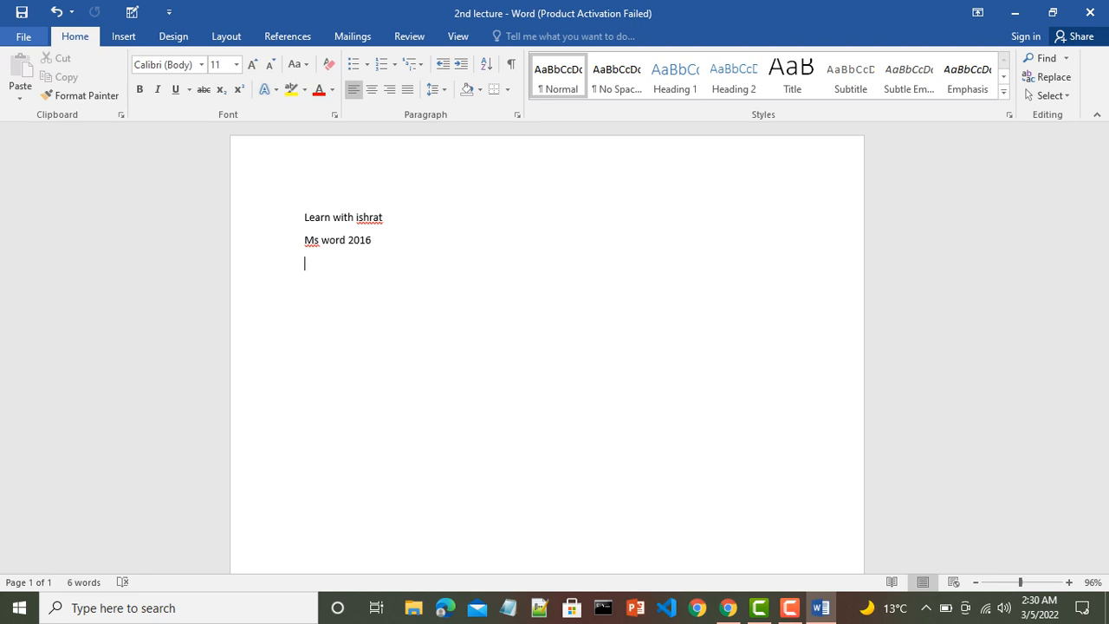
- Close the 2nd lecture document and show the Recent list on the Open page
left_click(23, 36)
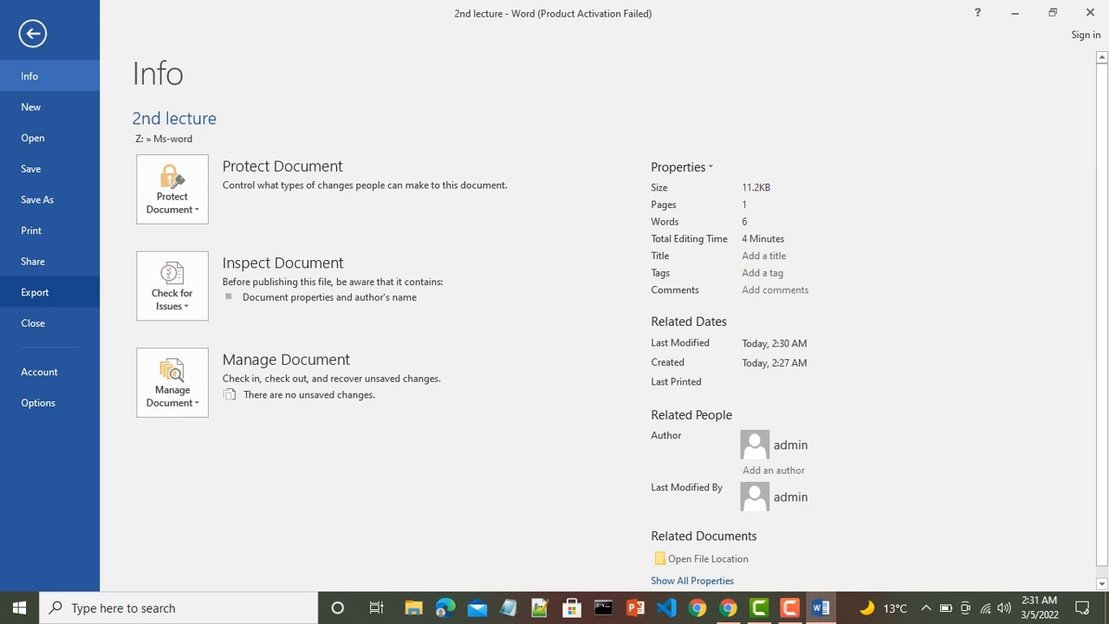
left_click(32, 322)
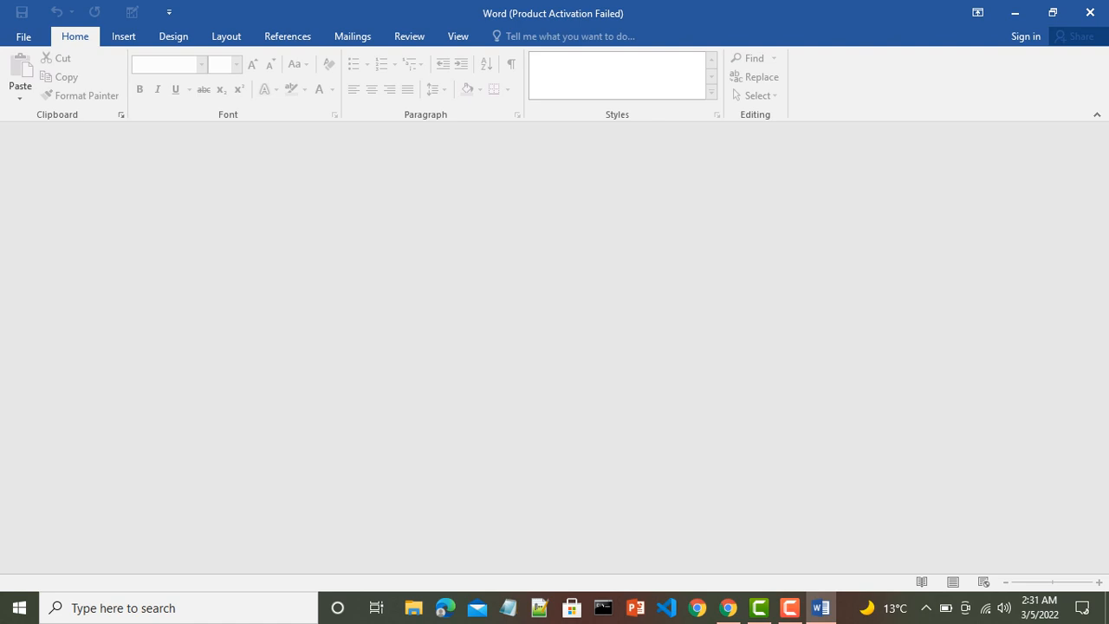
left_click(25, 36)
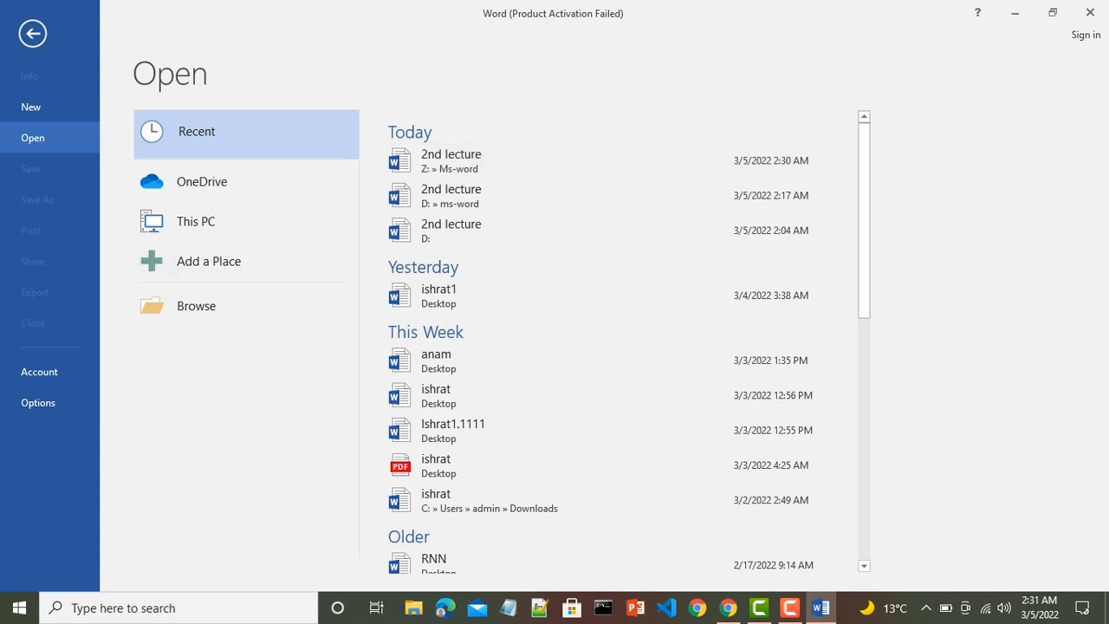
- Reopen 2nd lecture from Z:\Ms-word and add a new line below 'Ms word 2016'
left_click(451, 161)
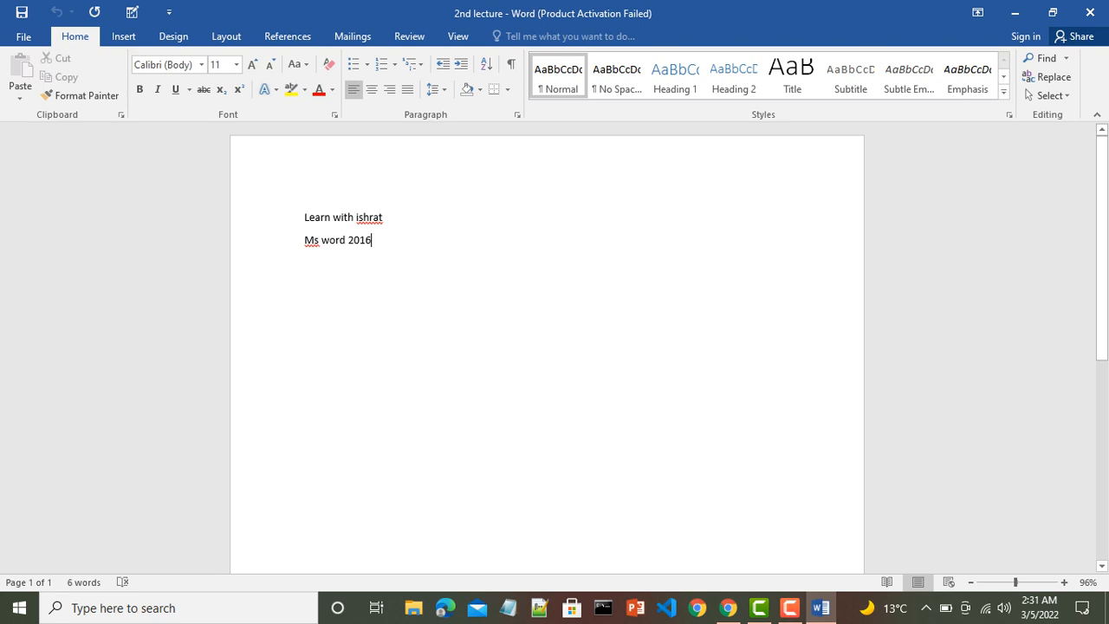
key("Return")
- Type the lines 'New Save', 'open' and 'close' one below another
type("New ")
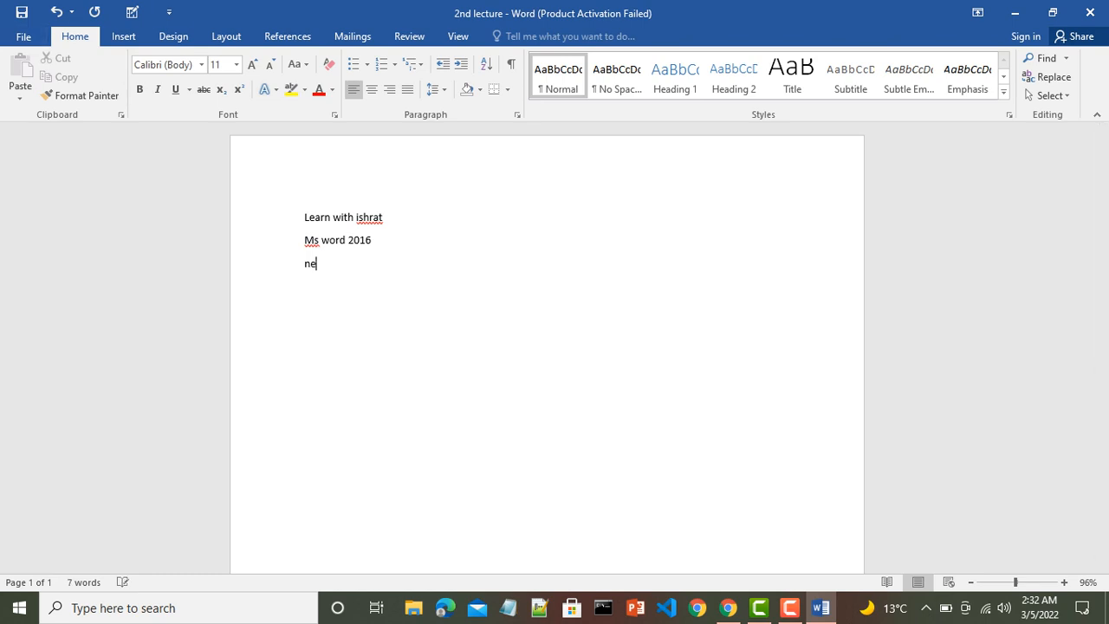
type("Save")
key("Return")
type("open")
key("Return")
type("close")
key("Return")
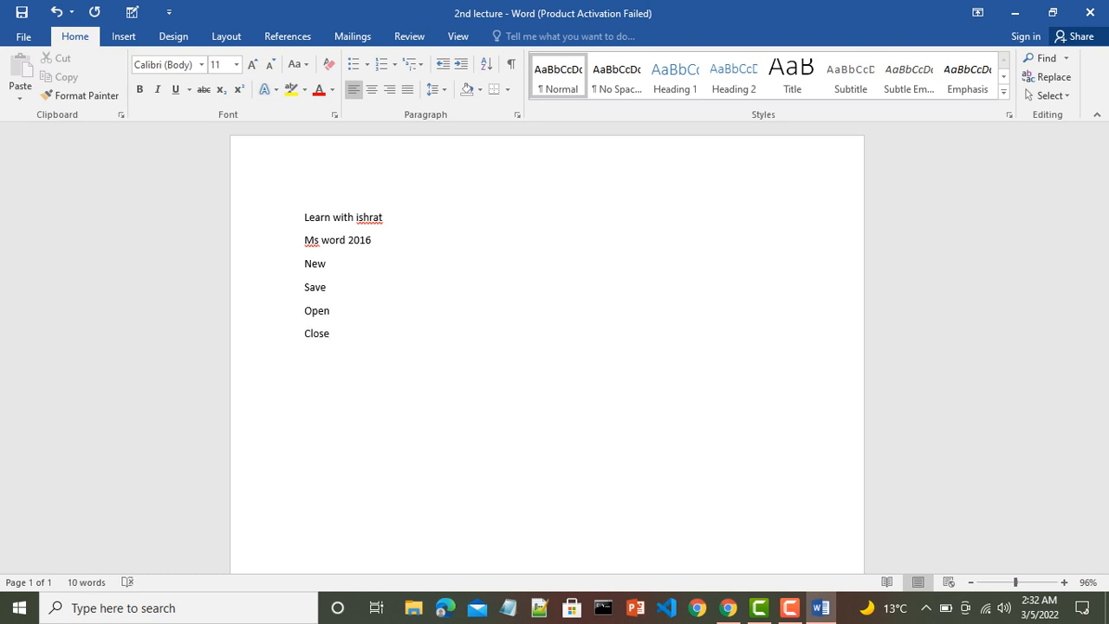
- Add a 'save as' line styled Heading 1, then show the File Info page
type("save as")
key("Return")
key("BackSpace")
left_click(675, 76)
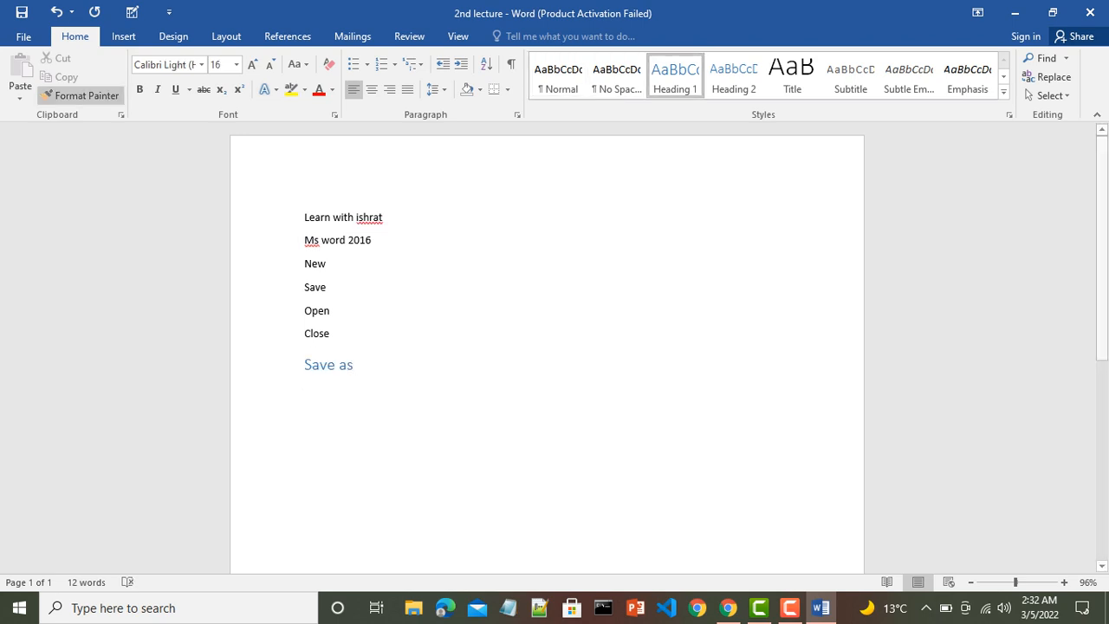
left_click(23, 37)
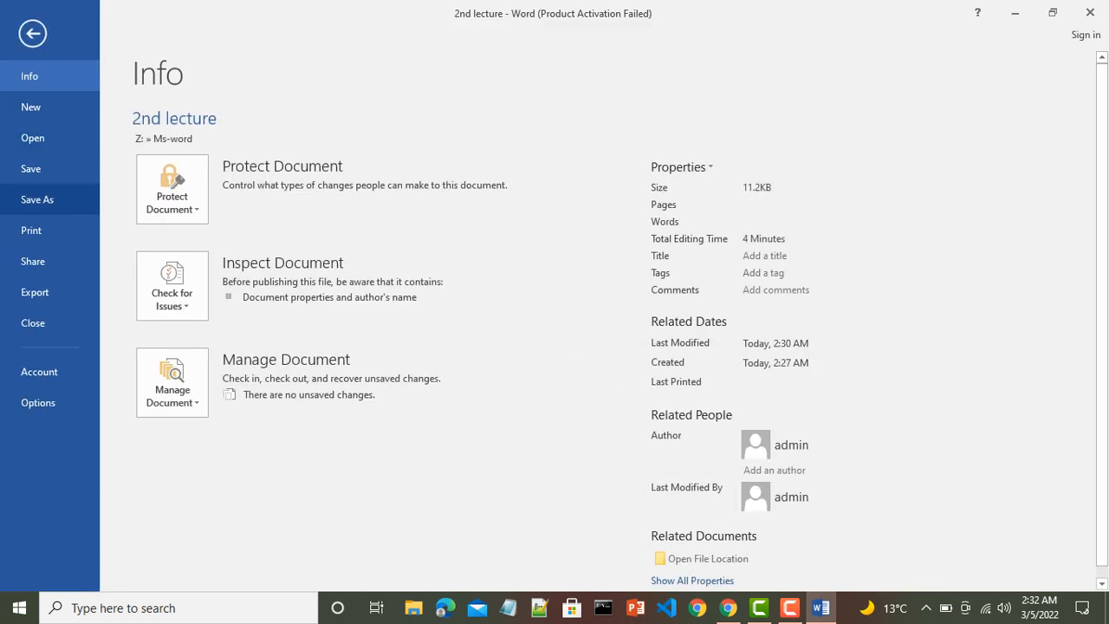
- Save a copy named '3rd lecture' in the current Ms-word folder, then return to Info
left_click(37, 199)
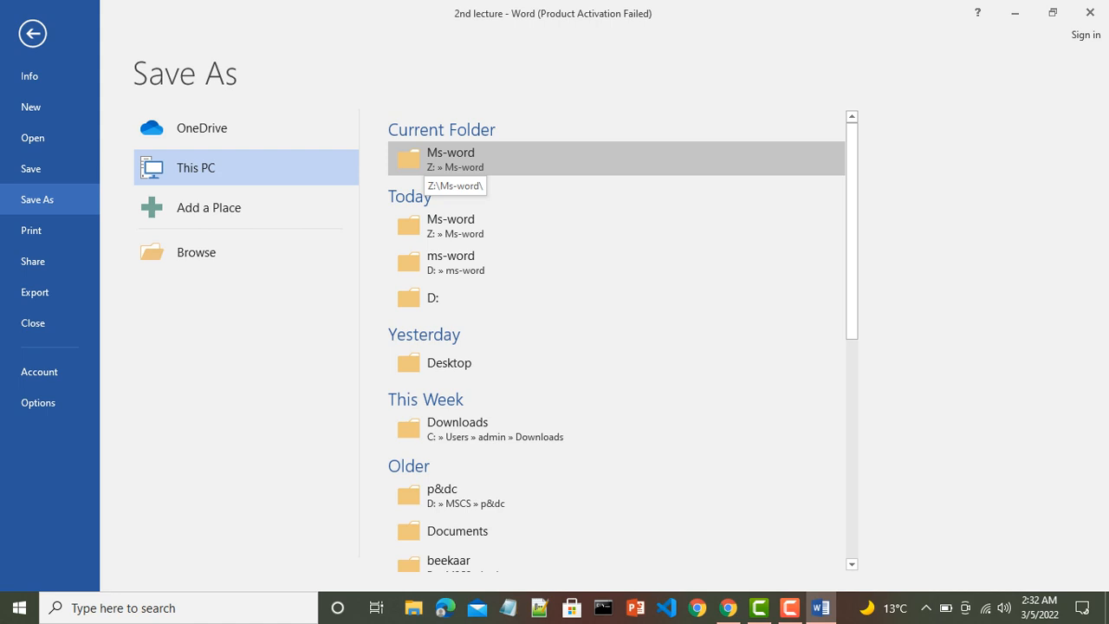
left_click(442, 160)
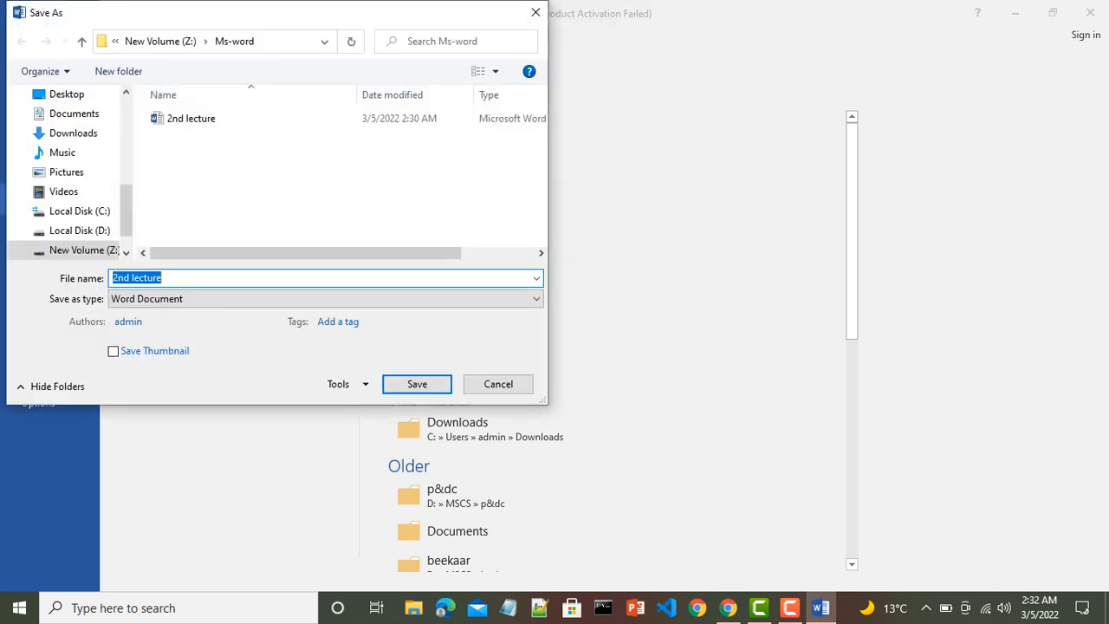
left_click(163, 278)
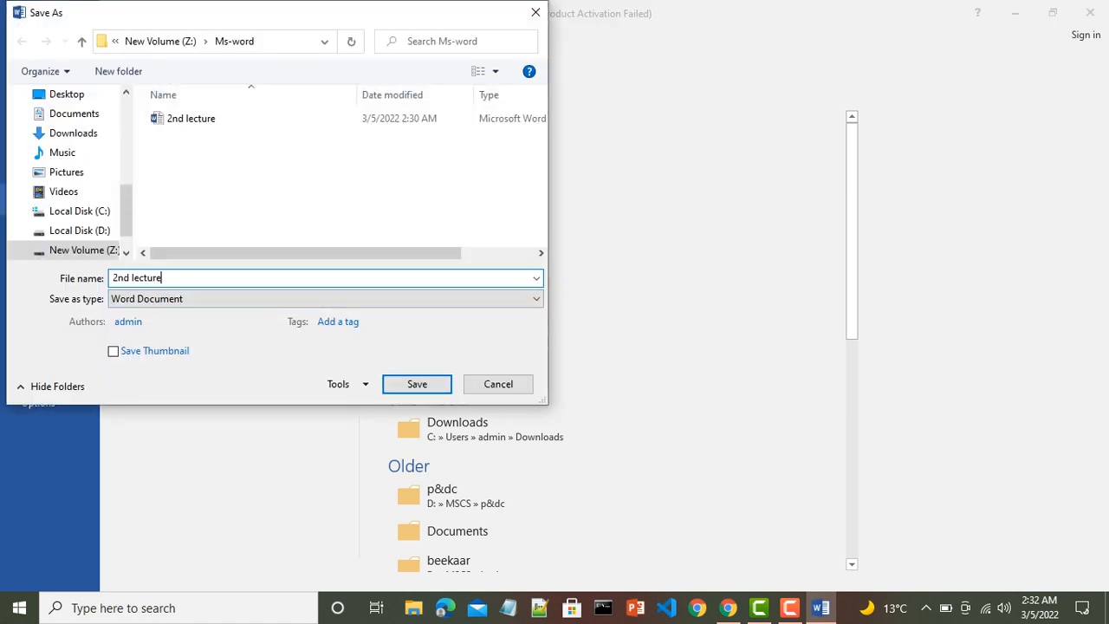
key("Home")
key("Delete")
type("3")
key("Delete")
type("r")
key("Return")
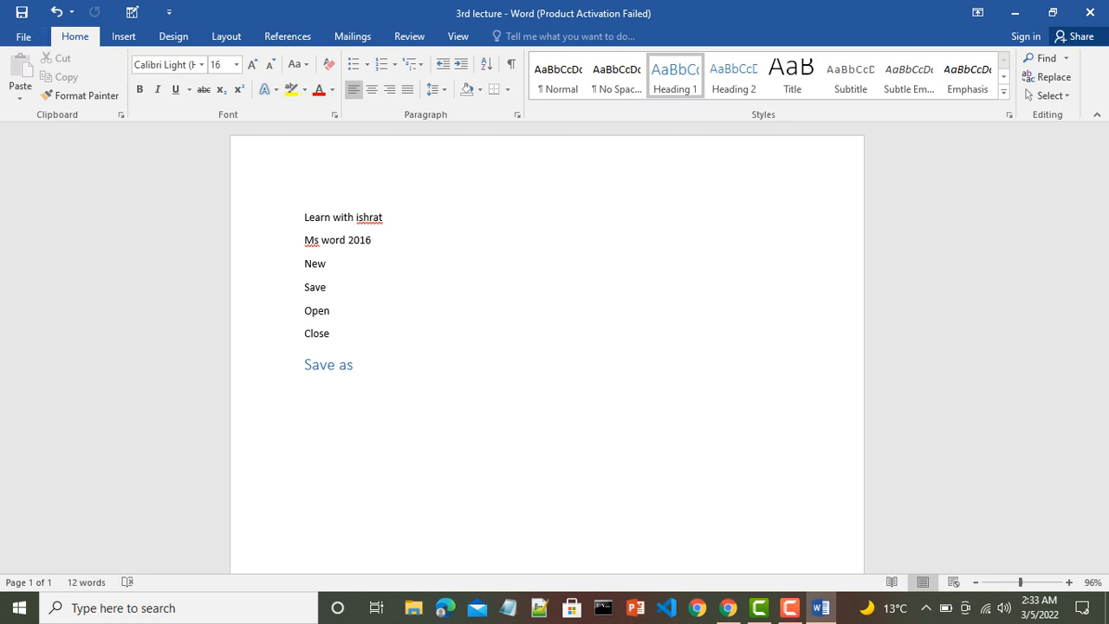
left_click(24, 35)
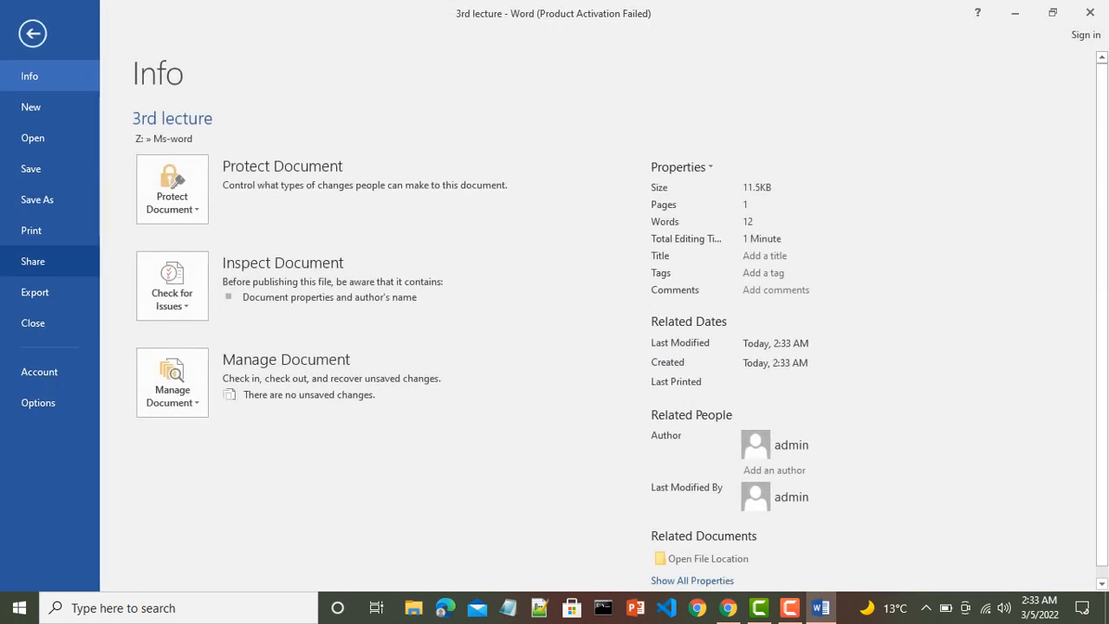
- Close the '3rd lecture' document so Word is left with no document open
left_click(33, 322)
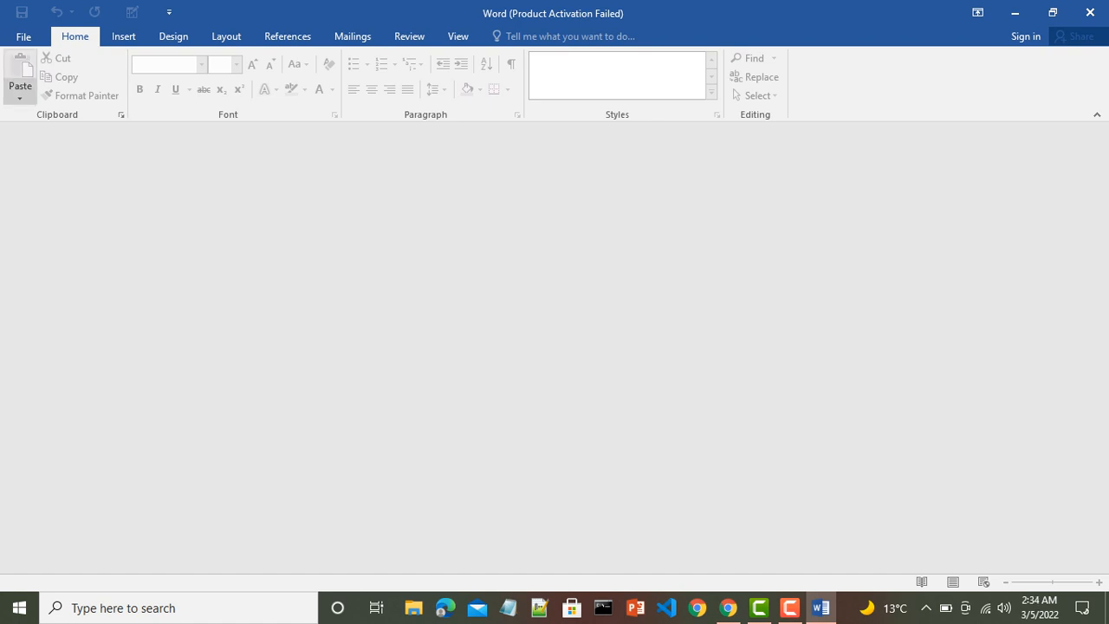
- Reopen '2nd lecture' from the Z: » Ms-word entry in the Recent list
left_click(23, 36)
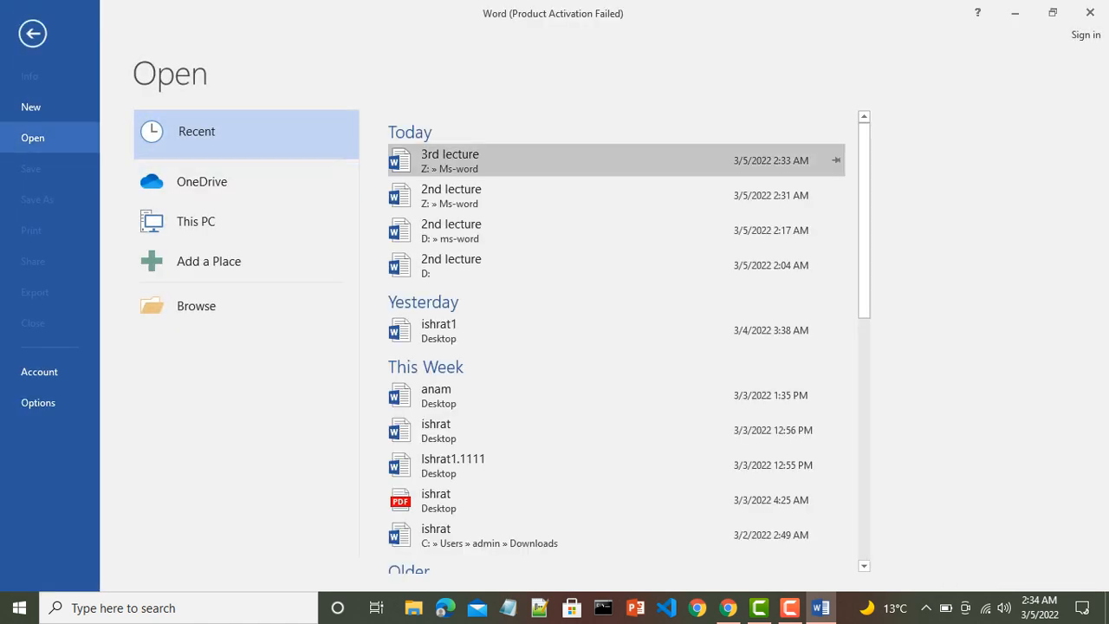
left_click(450, 196)
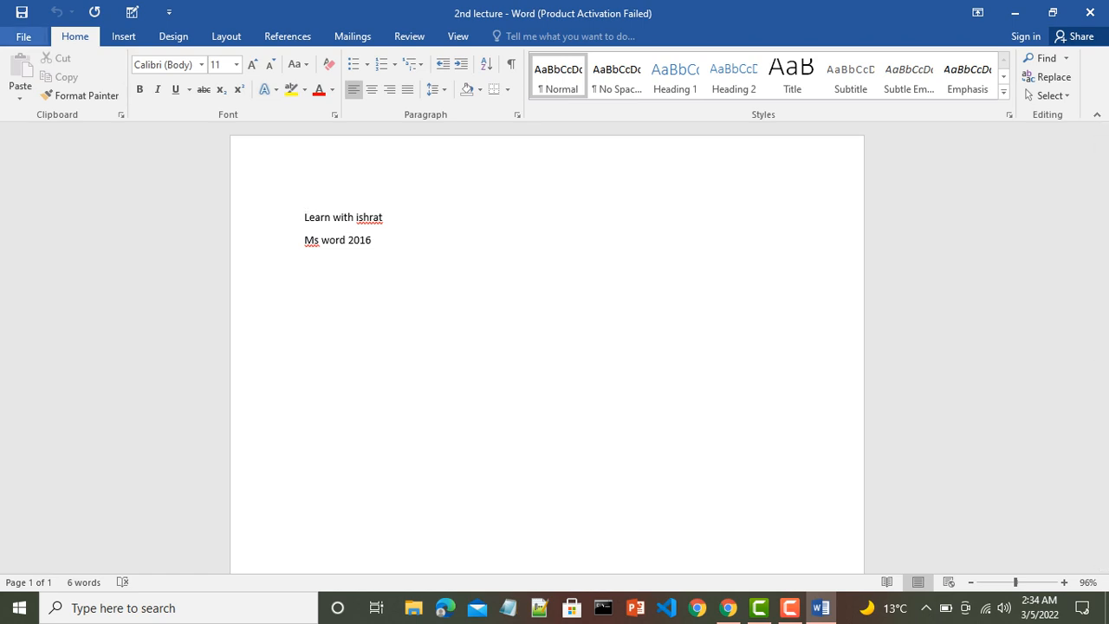
- Start Save As into the Ms-word folder and bring up General Options from Tools
left_click(24, 36)
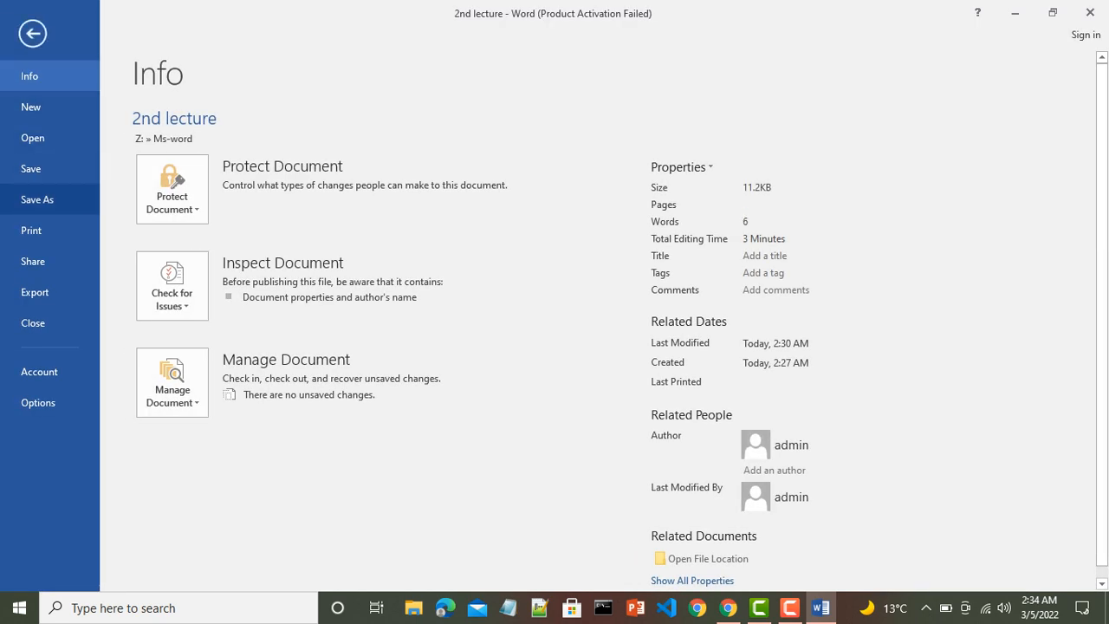
left_click(37, 199)
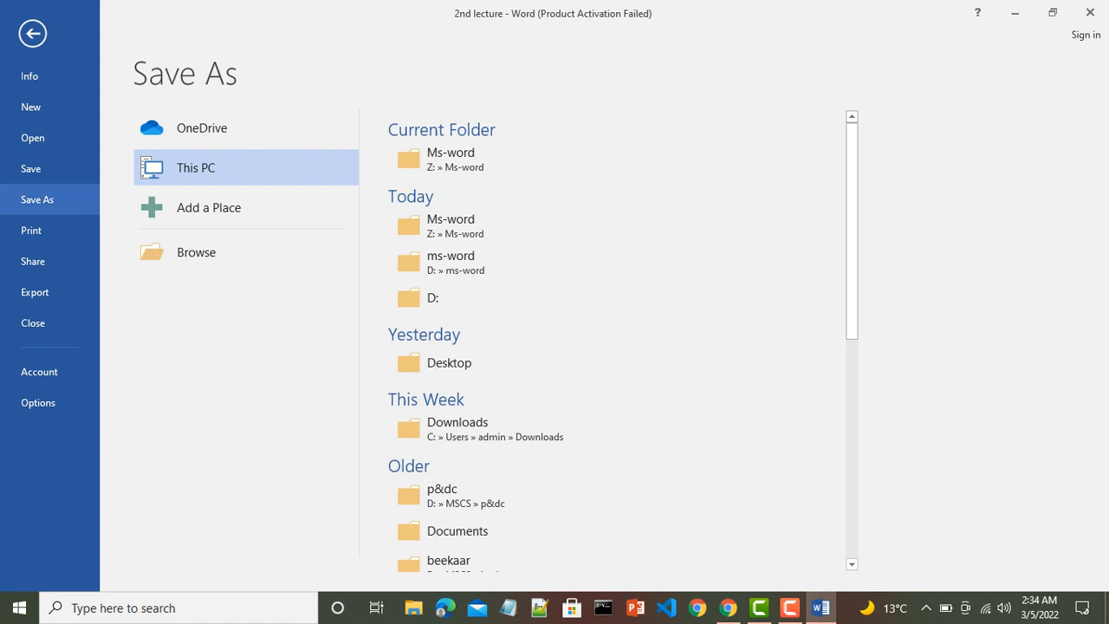
left_click(451, 158)
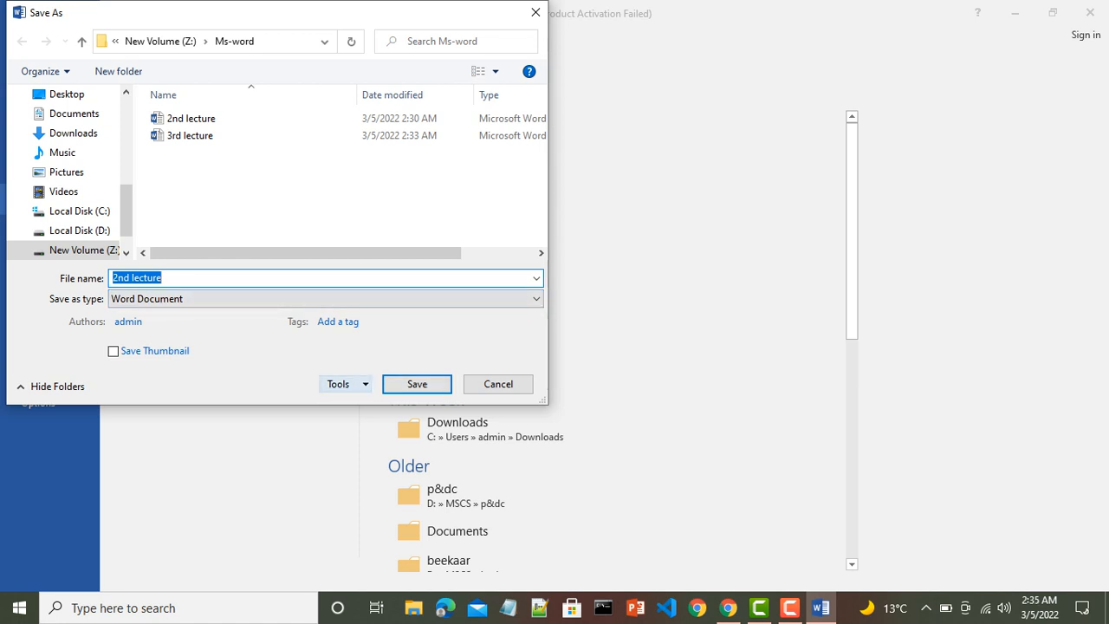
left_click(340, 383)
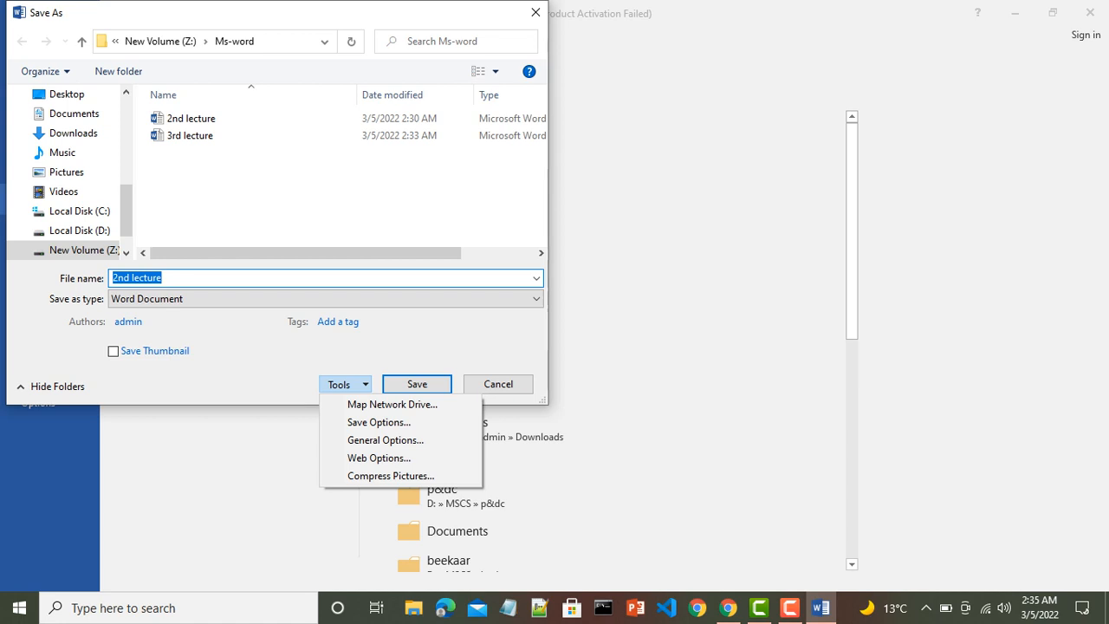
key("Down")
key("Down")
key("Down")
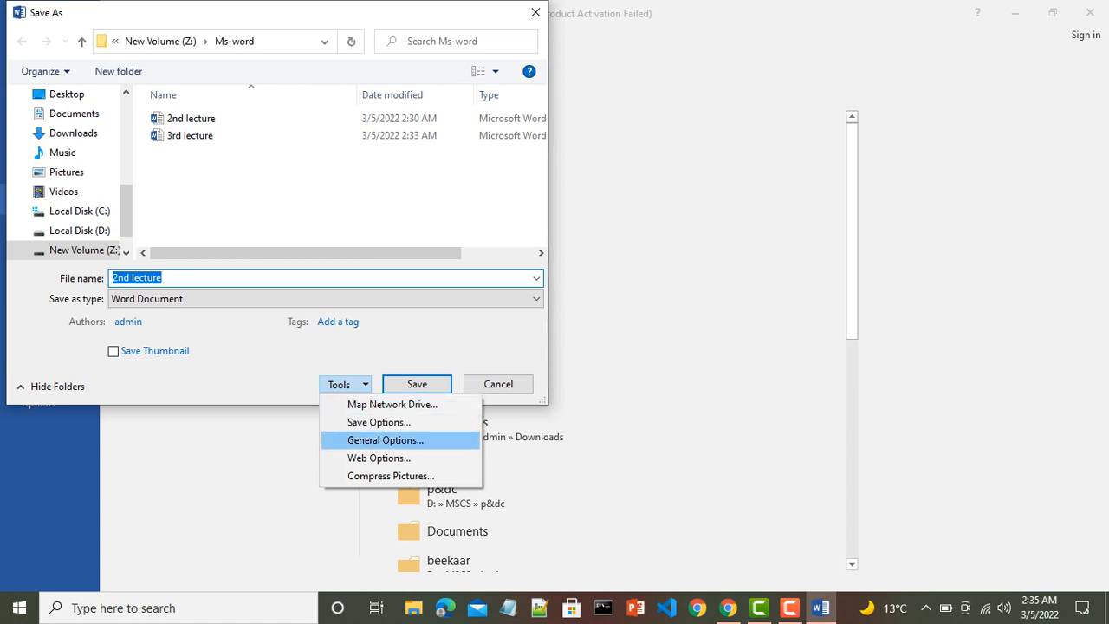
key("Return")
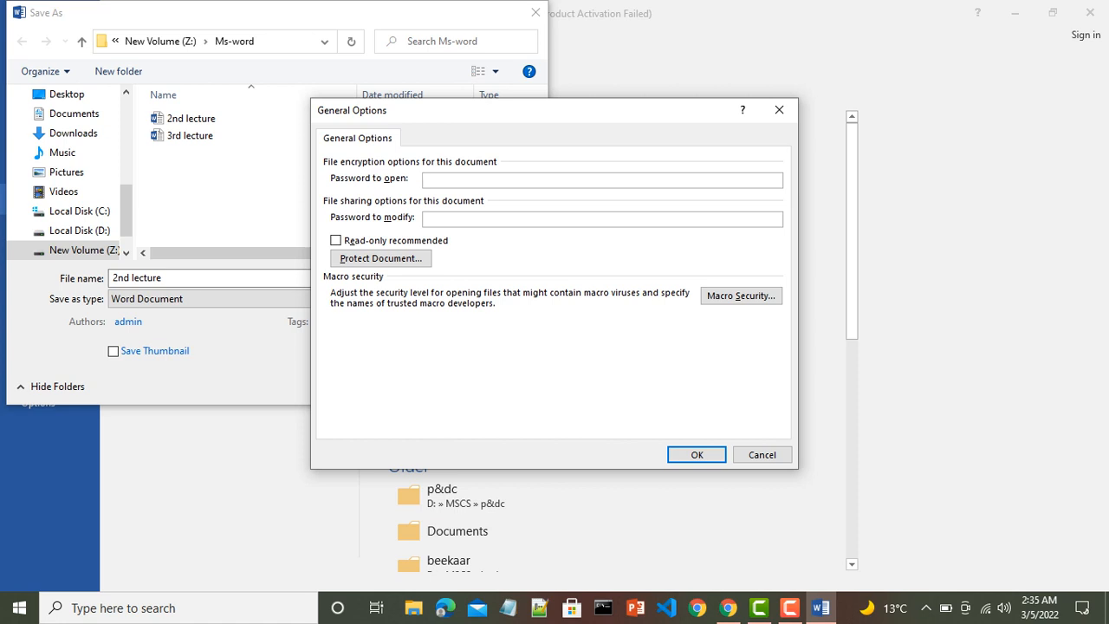
- Enter passwords to open and to modify, confirm each, and save '2nd lecture'
type("12341234")
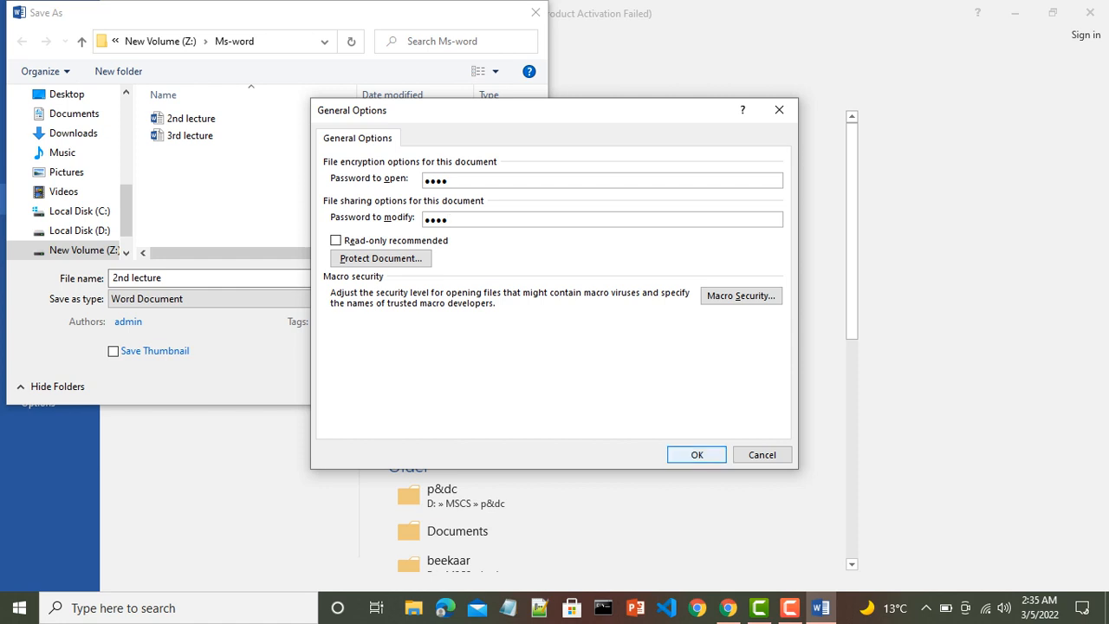
key("Return")
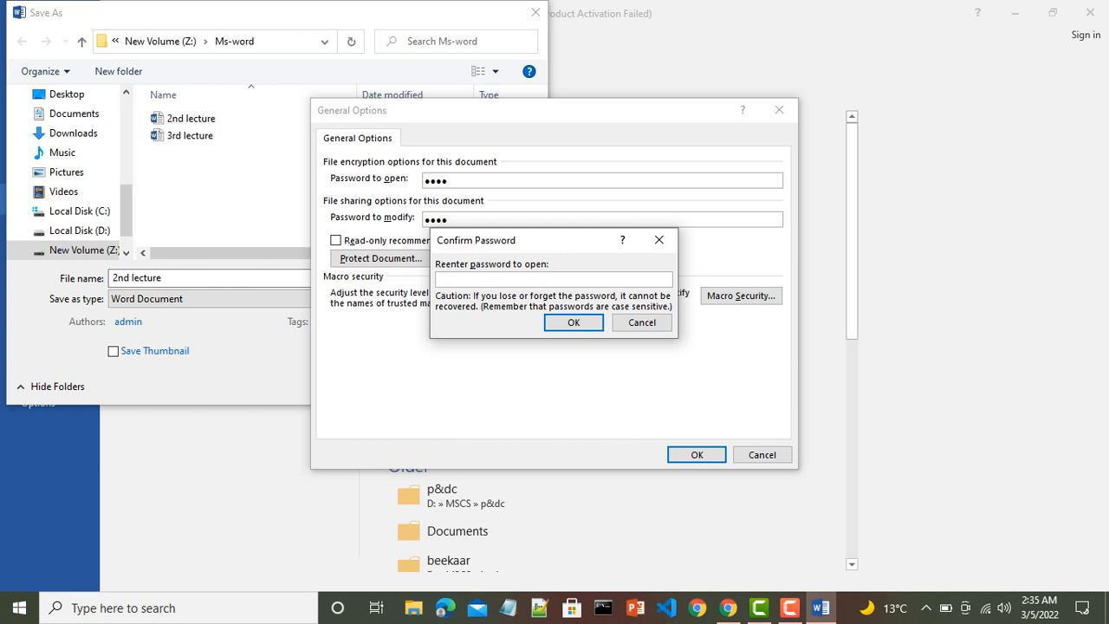
type("1234")
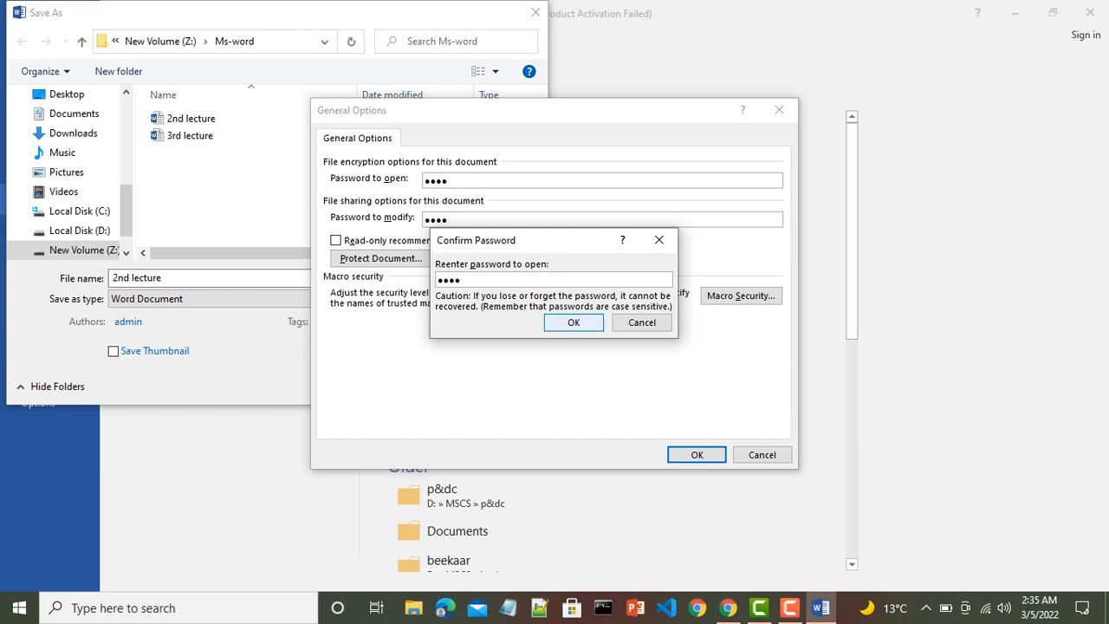
key("Return")
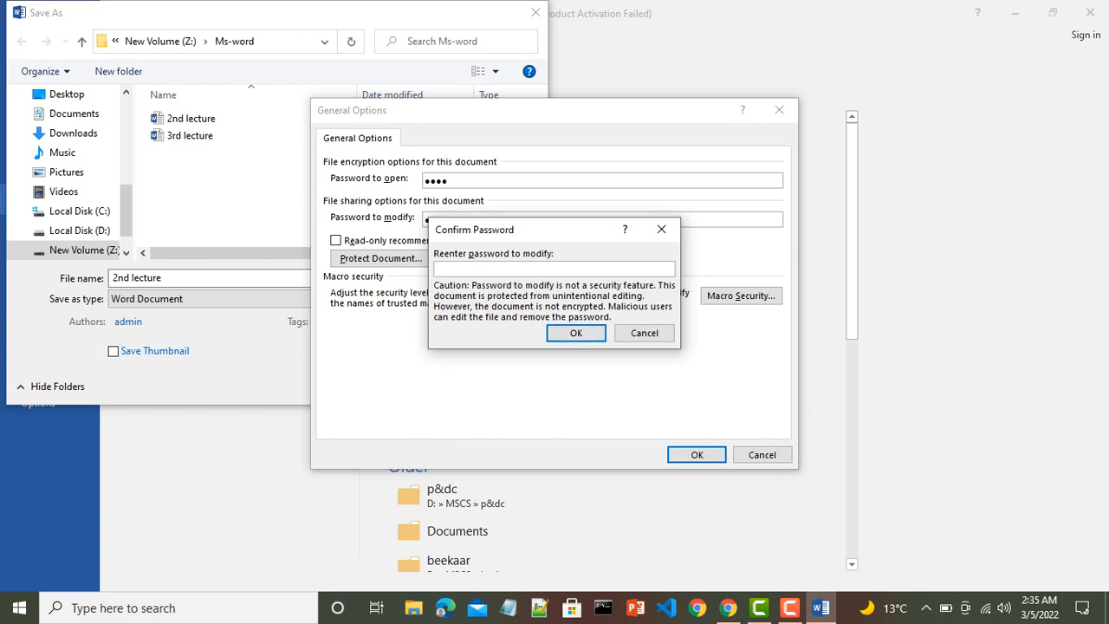
type("1234")
key("Return")
key("Return")
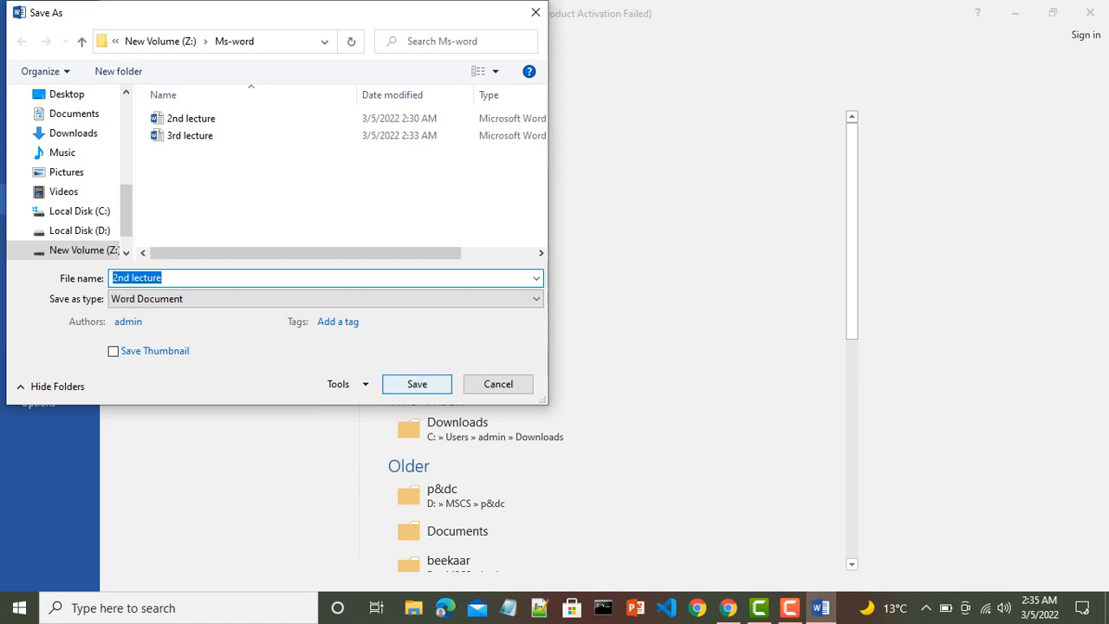
key("Return")
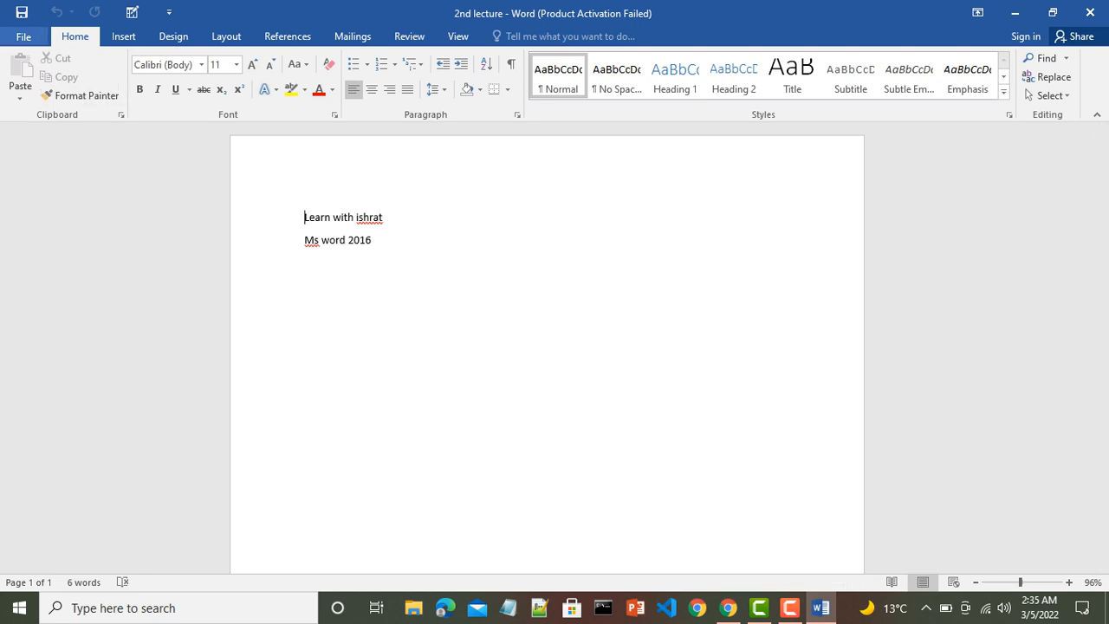
- Close '2nd lecture' and show the Recent documents list on the Open page
left_click(24, 38)
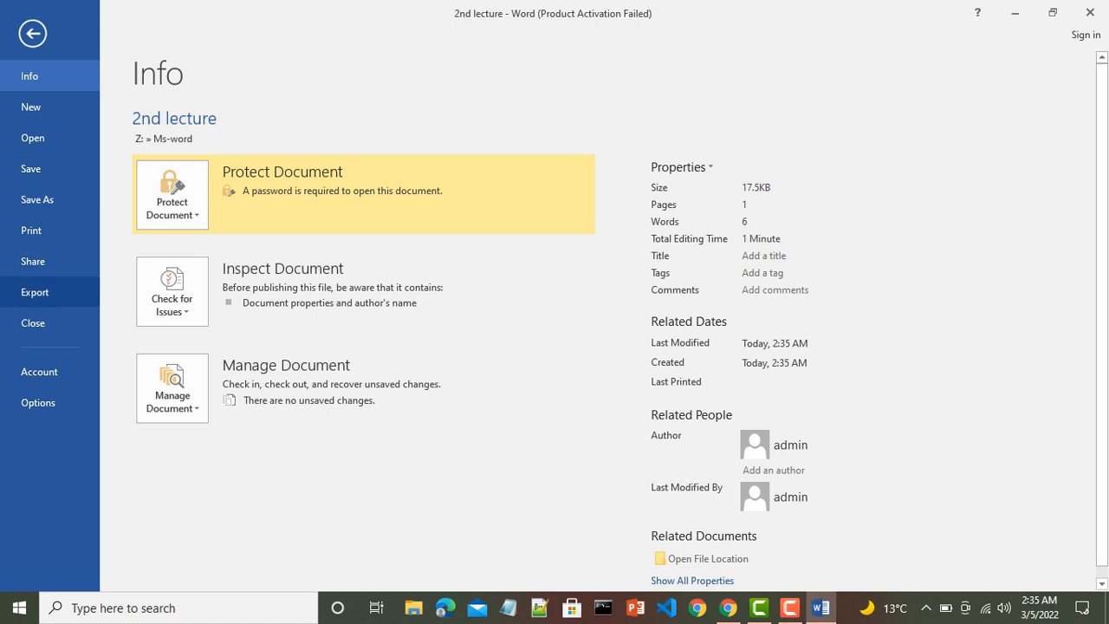
left_click(33, 322)
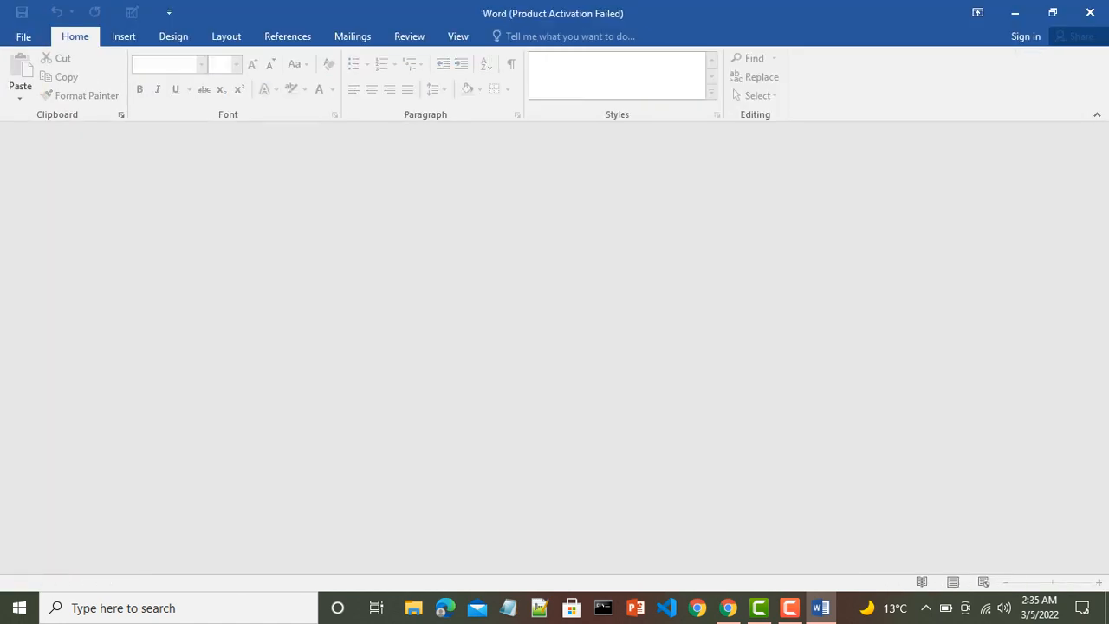
left_click(23, 36)
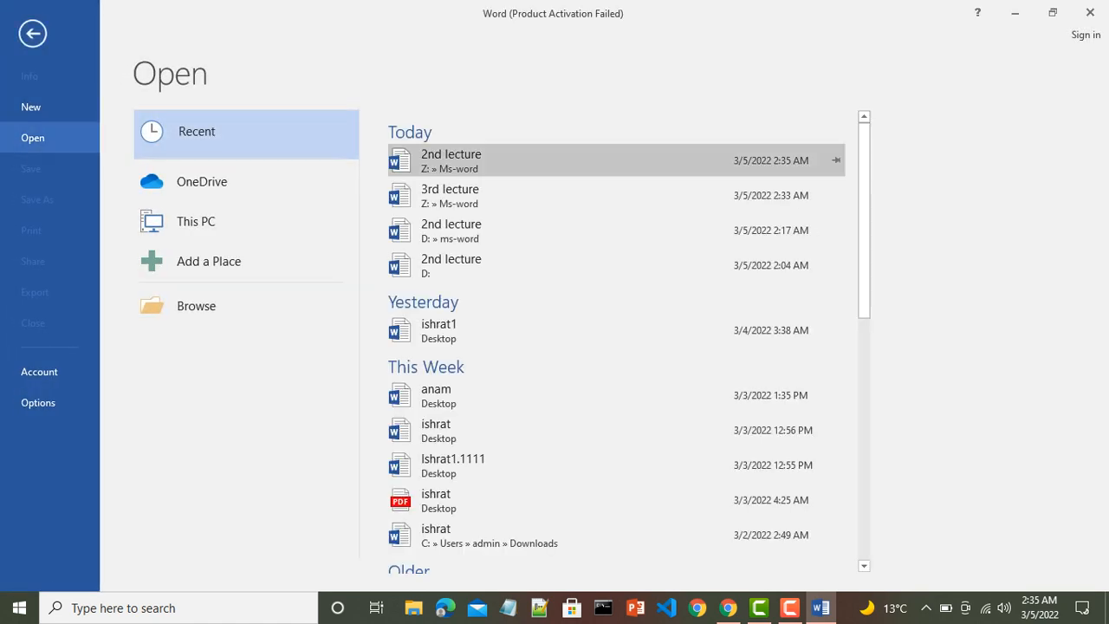
left_click(441, 163)
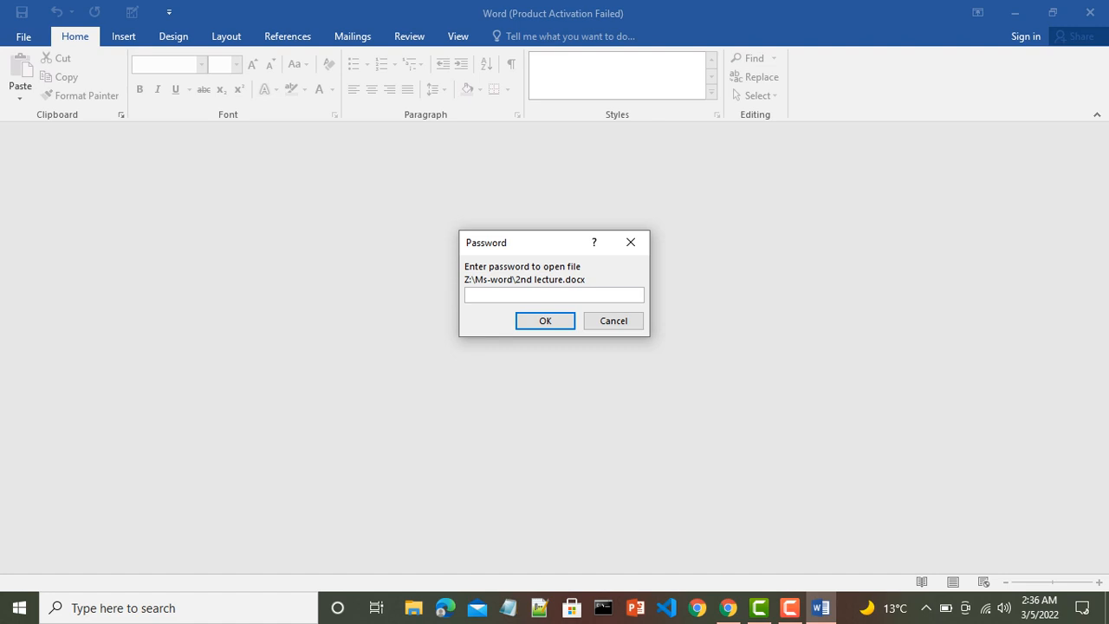
type("123")
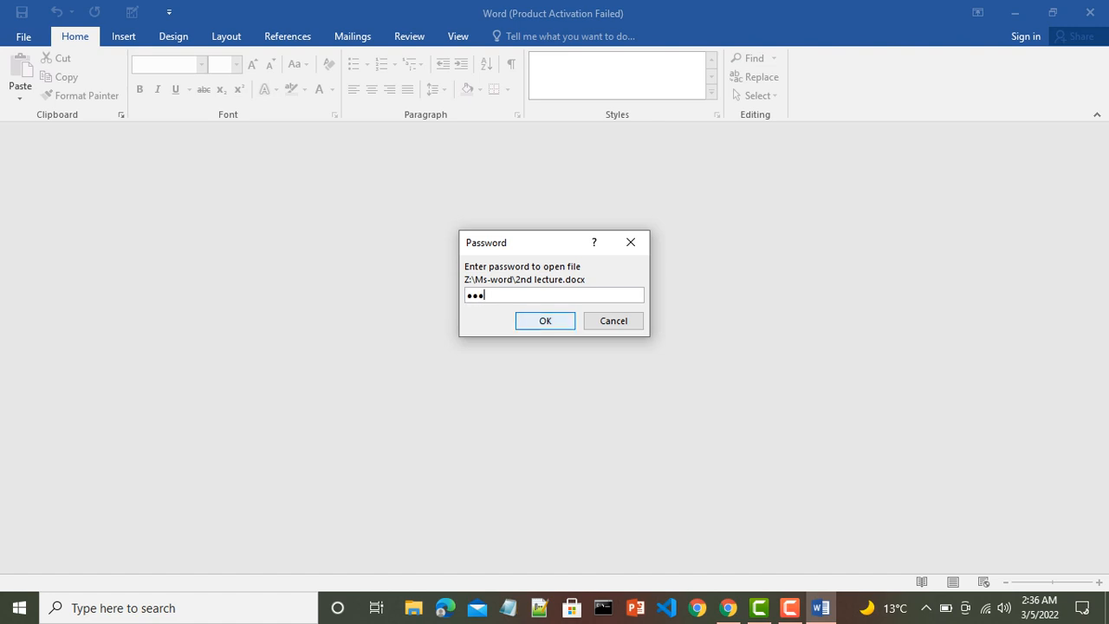
key("Return")
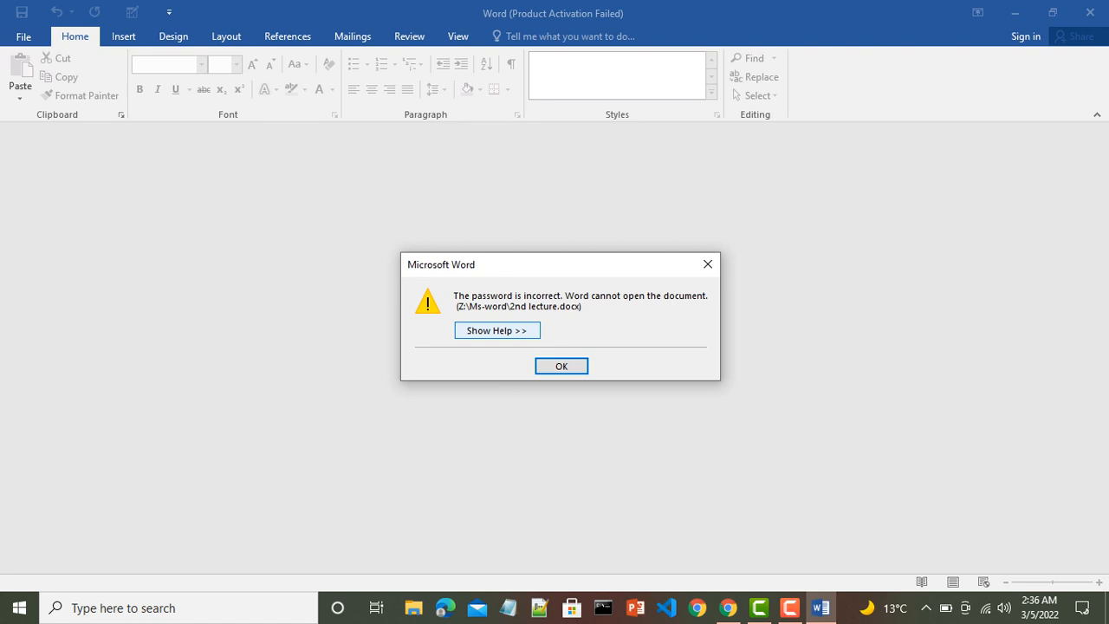
left_click(561, 366)
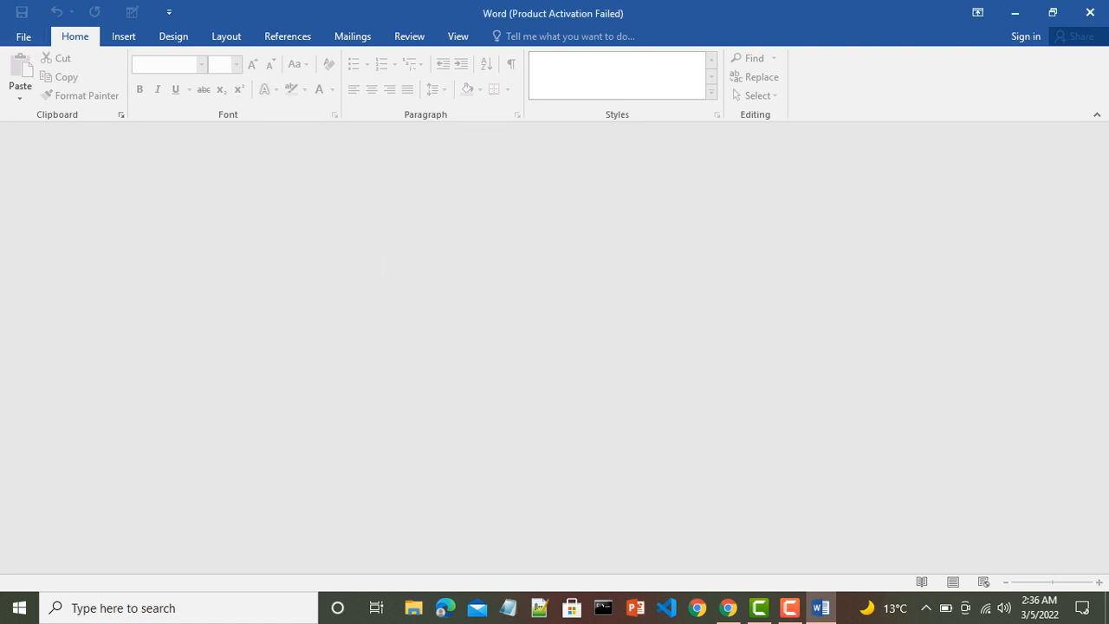
left_click(23, 36)
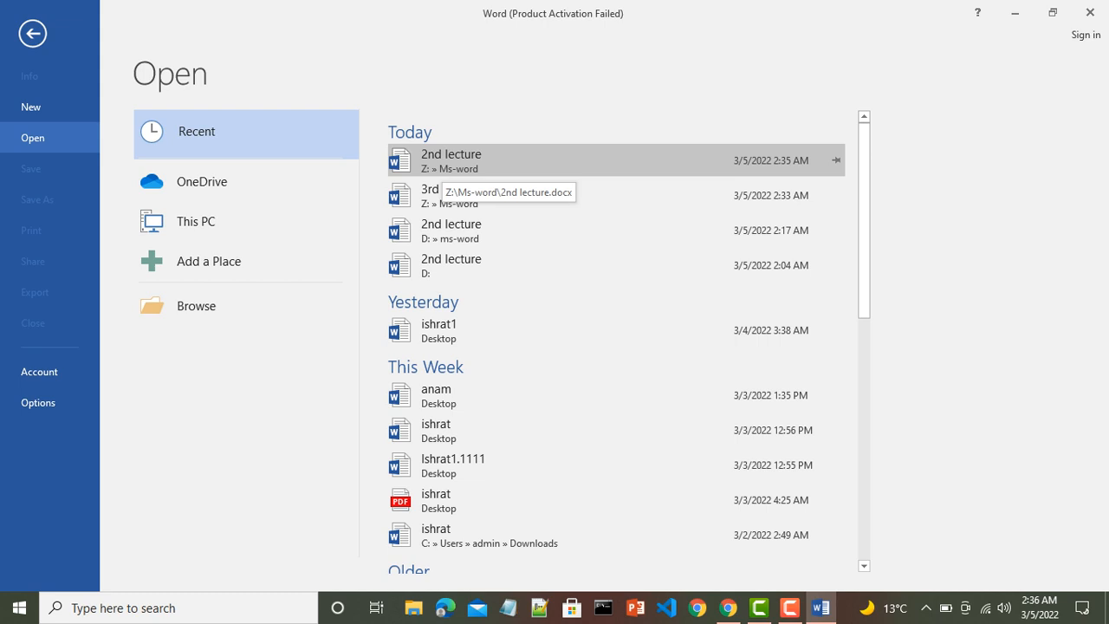
- Open '2nd lecture' from Recent, supplying the open password and then the modify password
left_click(446, 166)
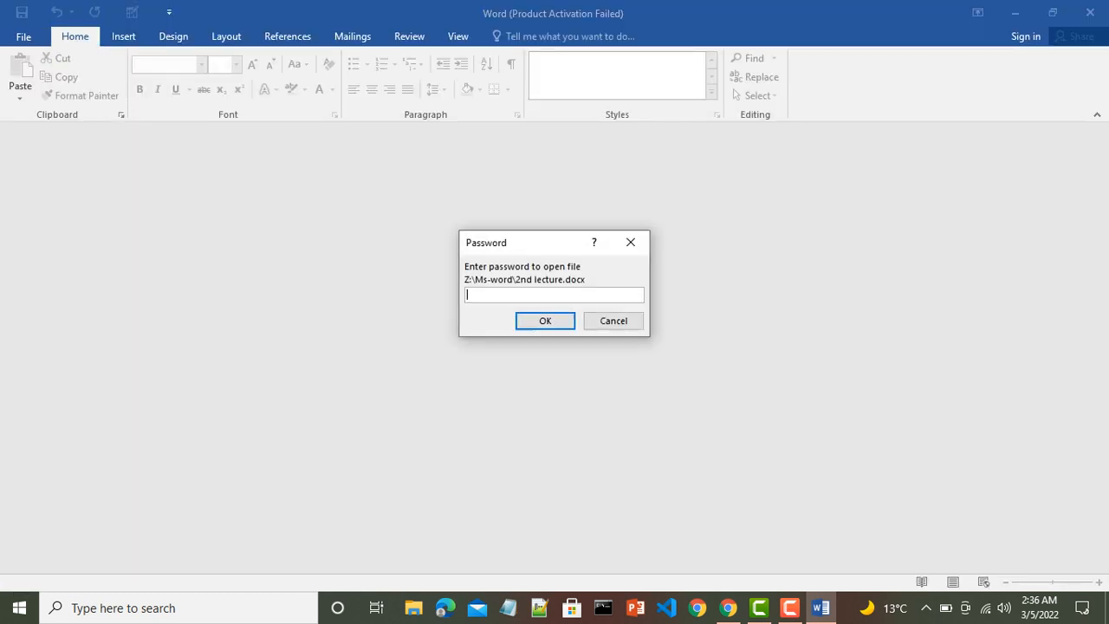
type("1234")
key("Return")
type("1234")
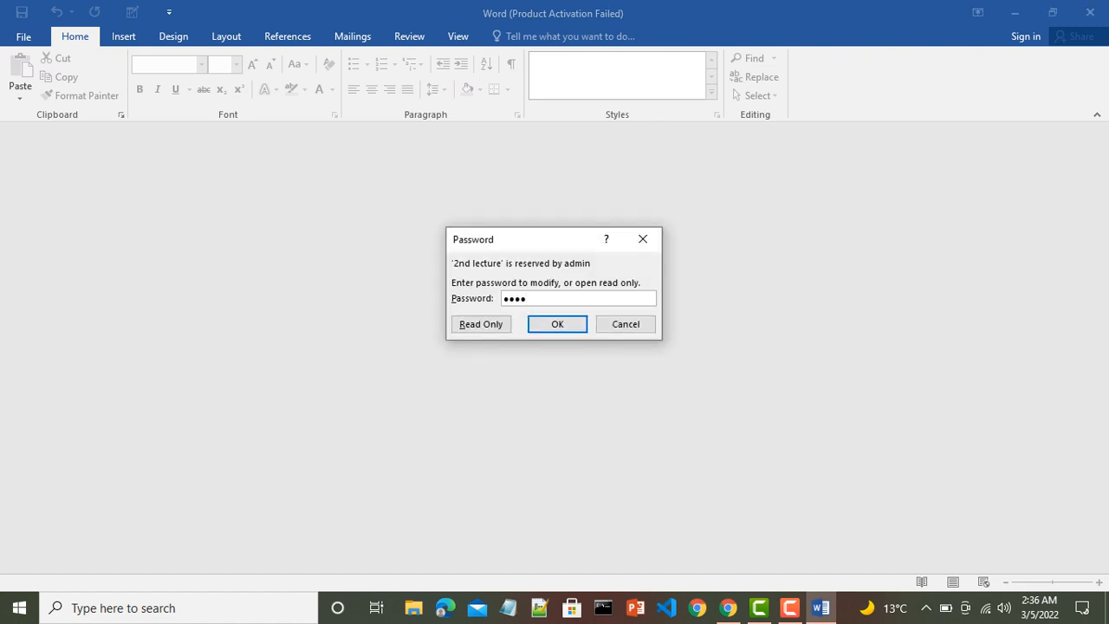
key("Return")
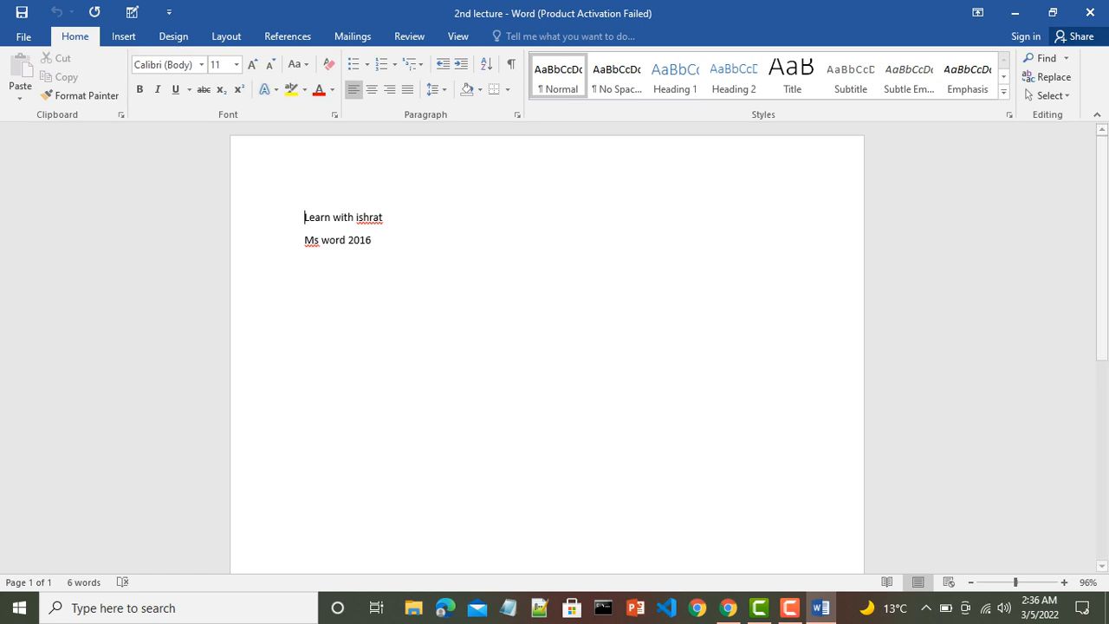
- Start Save As into the Ms-word folder and bring up General Options from Tools
left_click(24, 36)
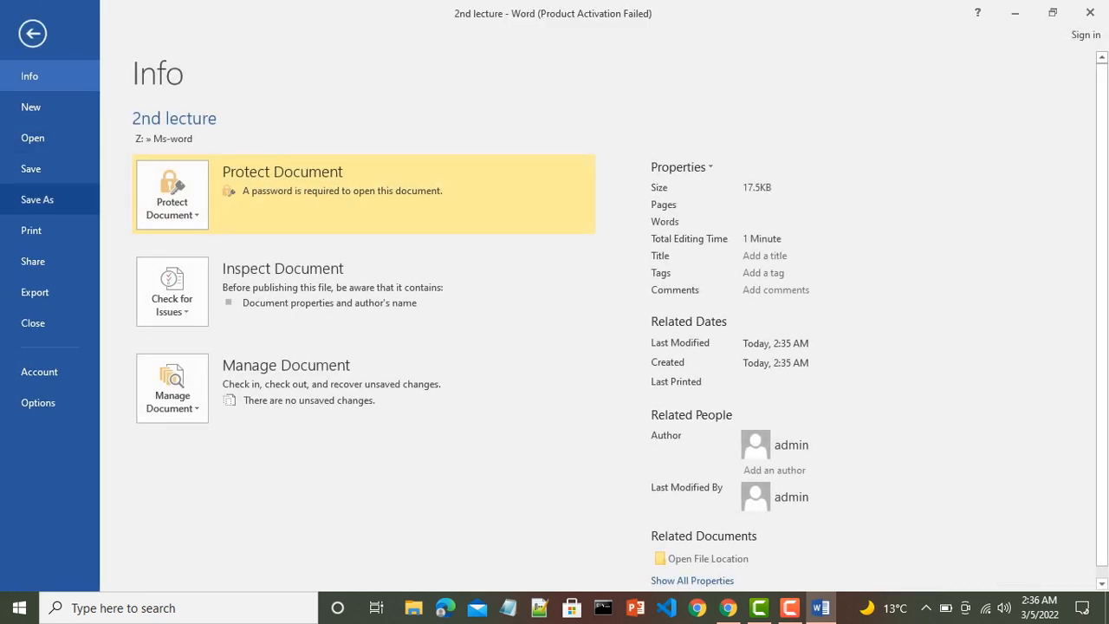
left_click(37, 199)
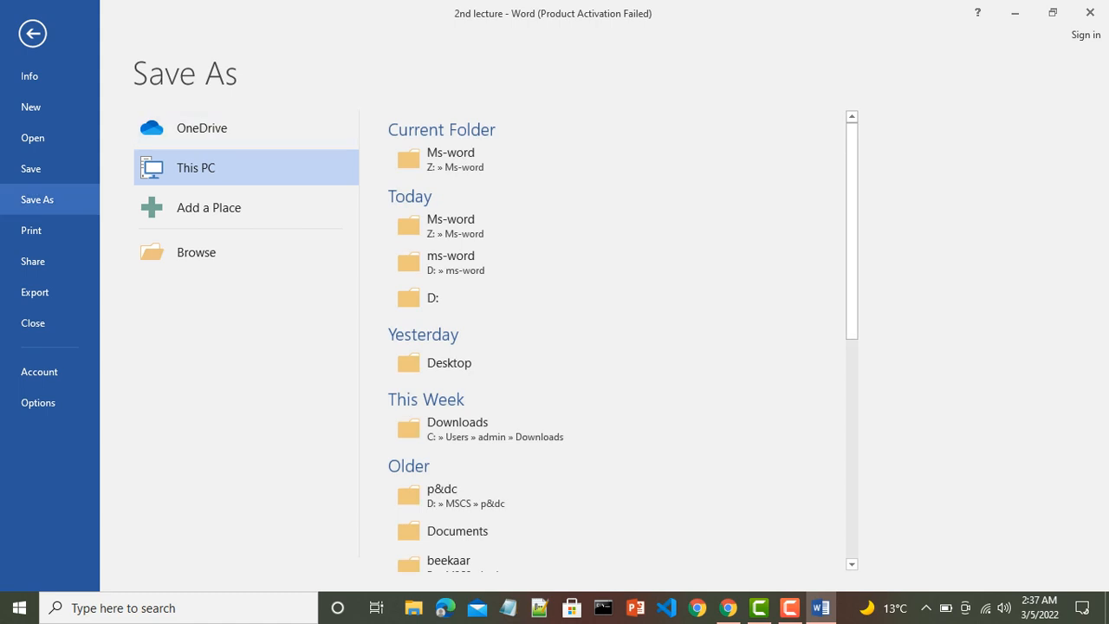
left_click(451, 158)
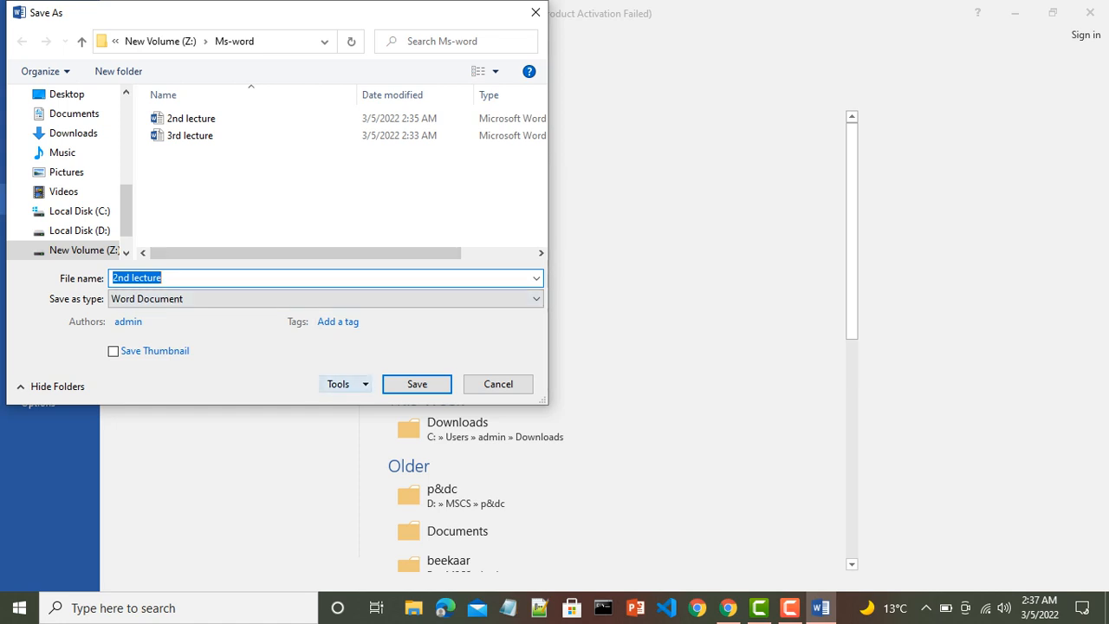
left_click(339, 384)
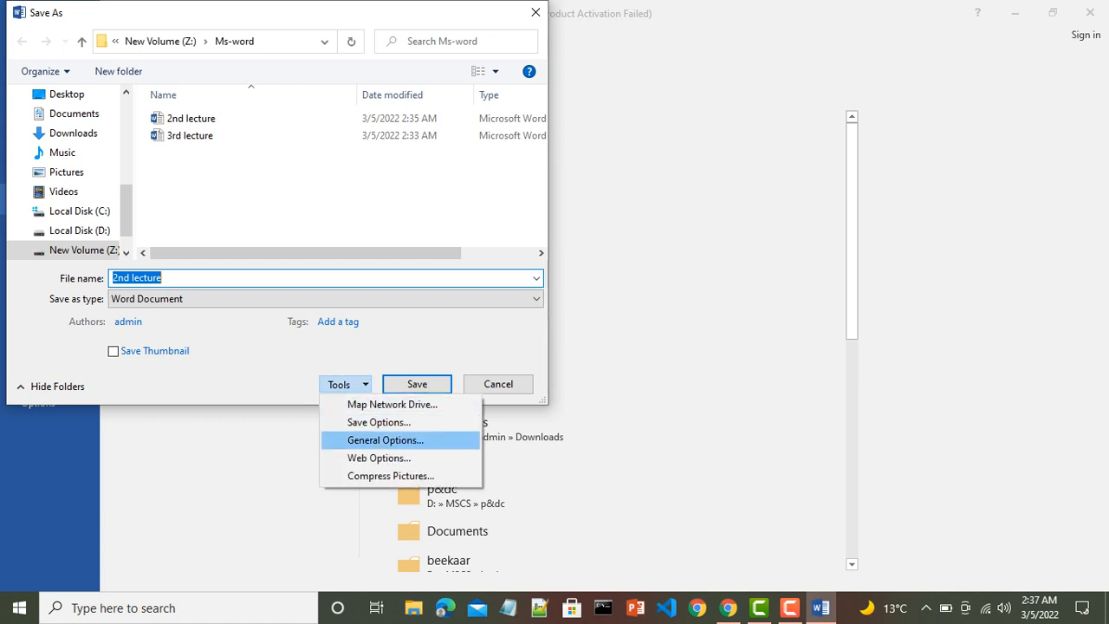
left_click(385, 440)
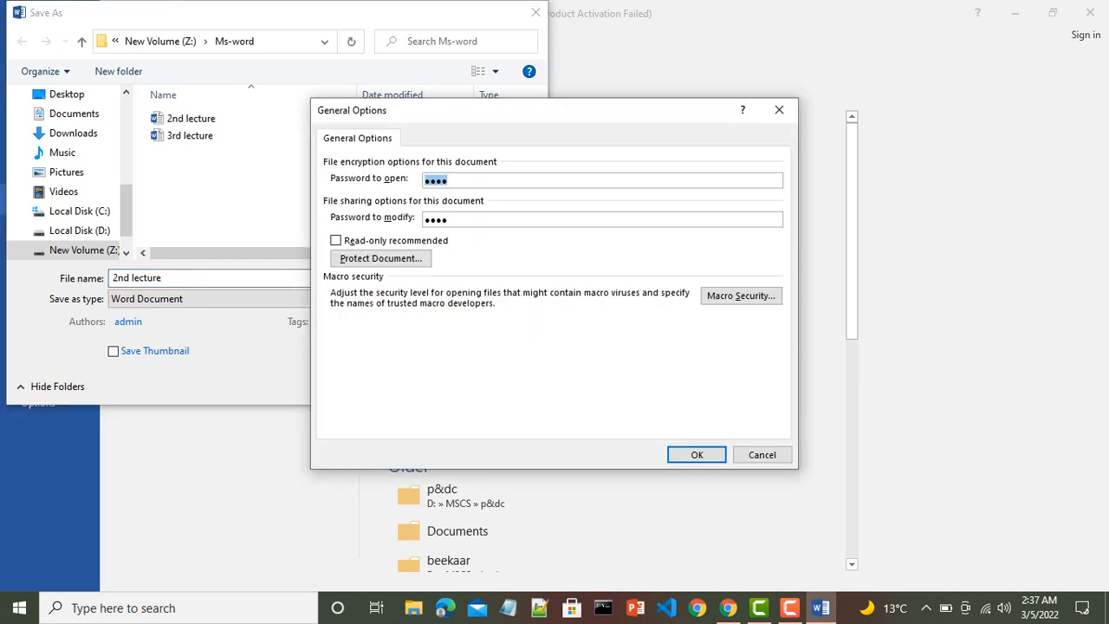
- Clear the open and modify password boxes, accept, and save '2nd lecture' without passwords
left_click(449, 180)
key("BackSpace")
key("BackSpace")
key("BackSpace")
key("BackSpace")
key("BackSpace")
key("BackSpace")
key("BackSpace")
key("BackSpace")
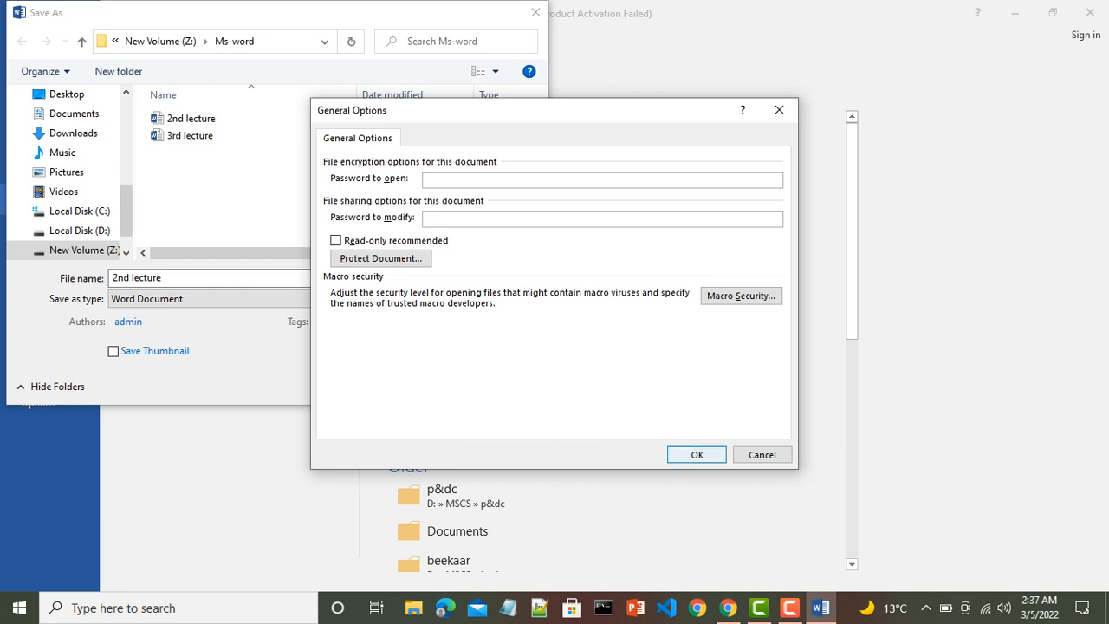
left_click(696, 455)
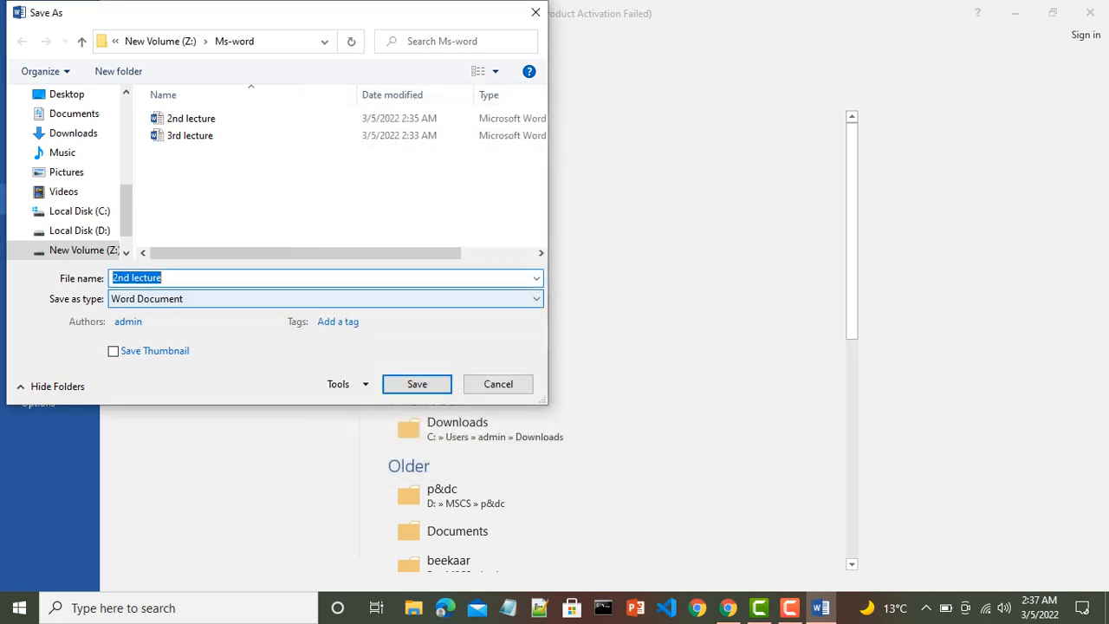
key("Return")
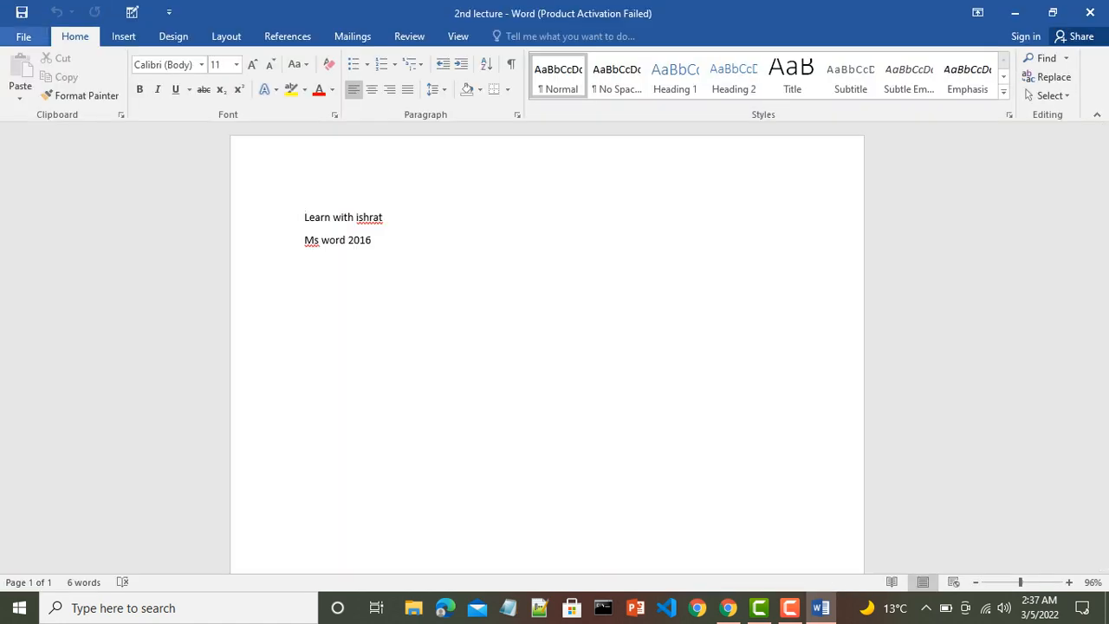
- Close '2nd lecture' and reopen it from Recent with no password prompt
left_click(24, 36)
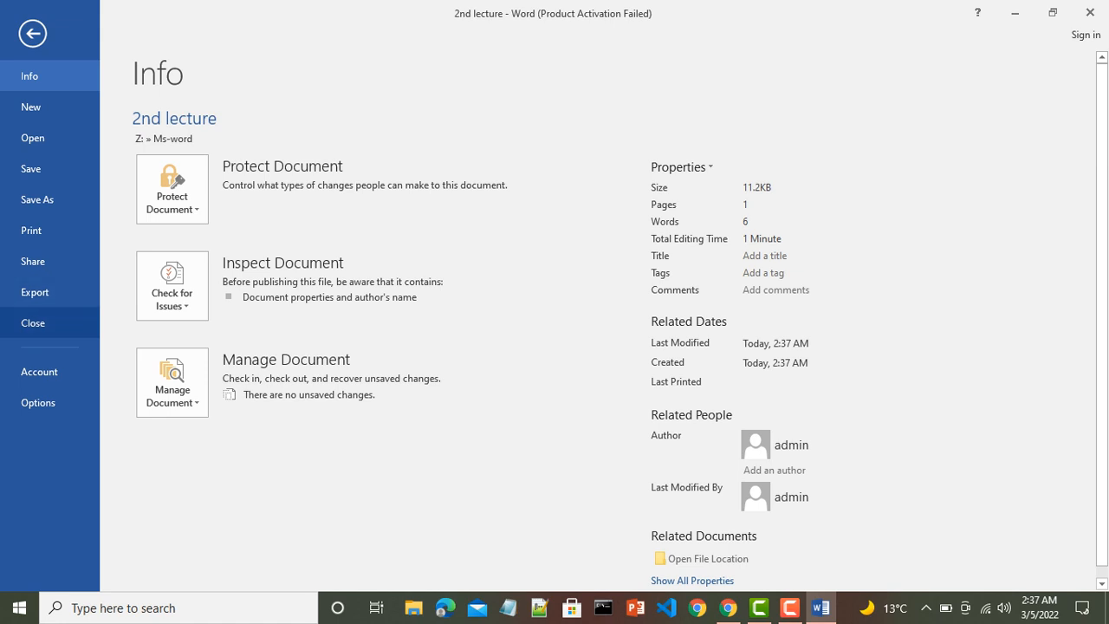
left_click(33, 323)
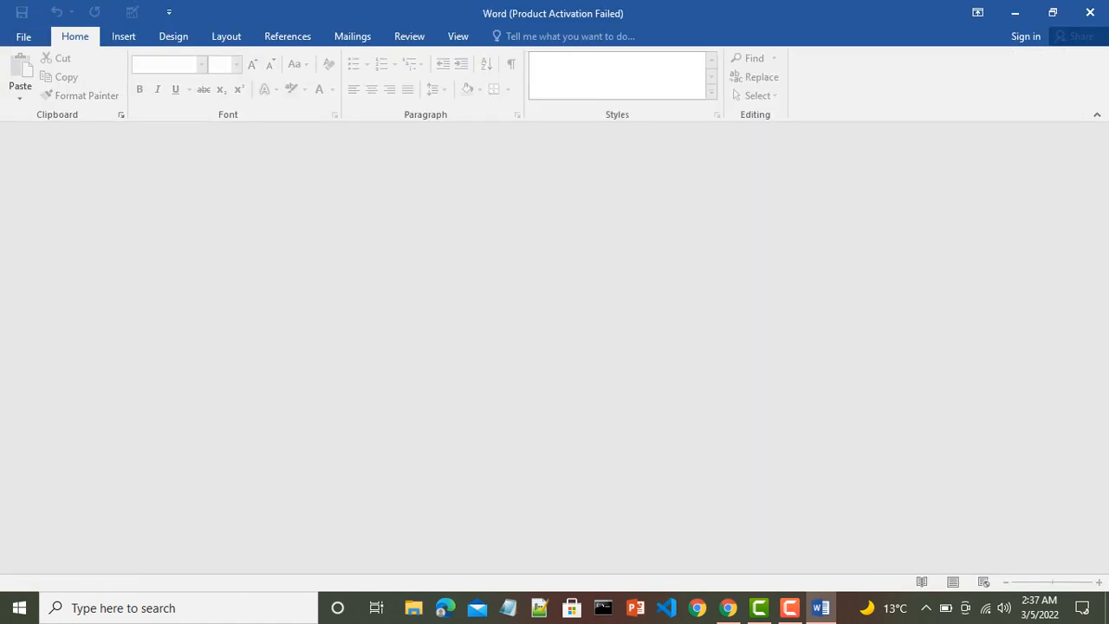
left_click(23, 35)
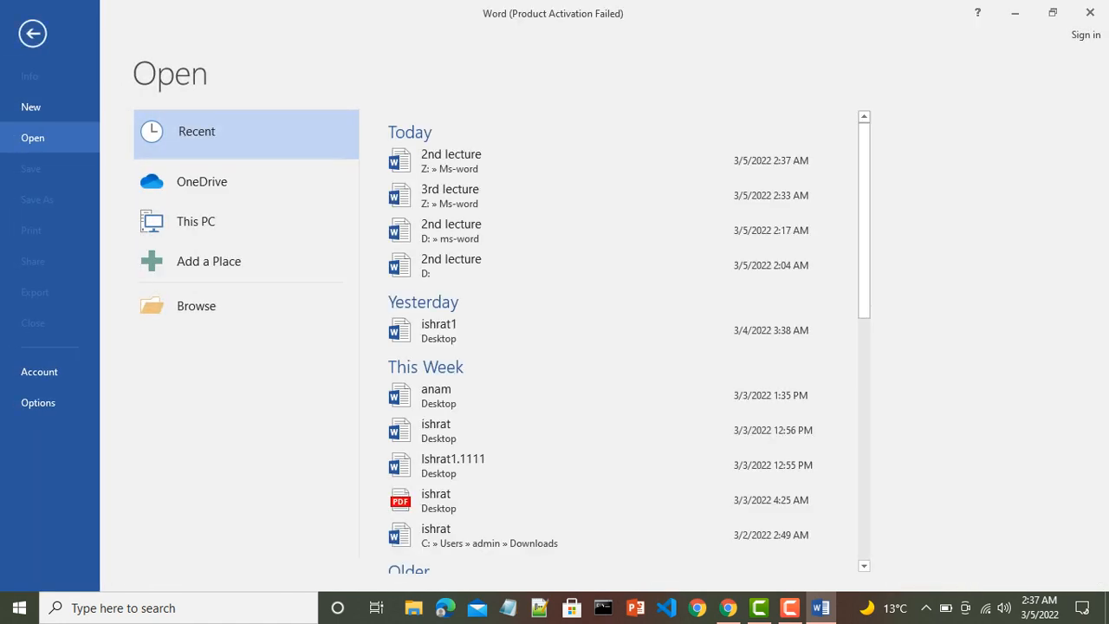
left_click(450, 160)
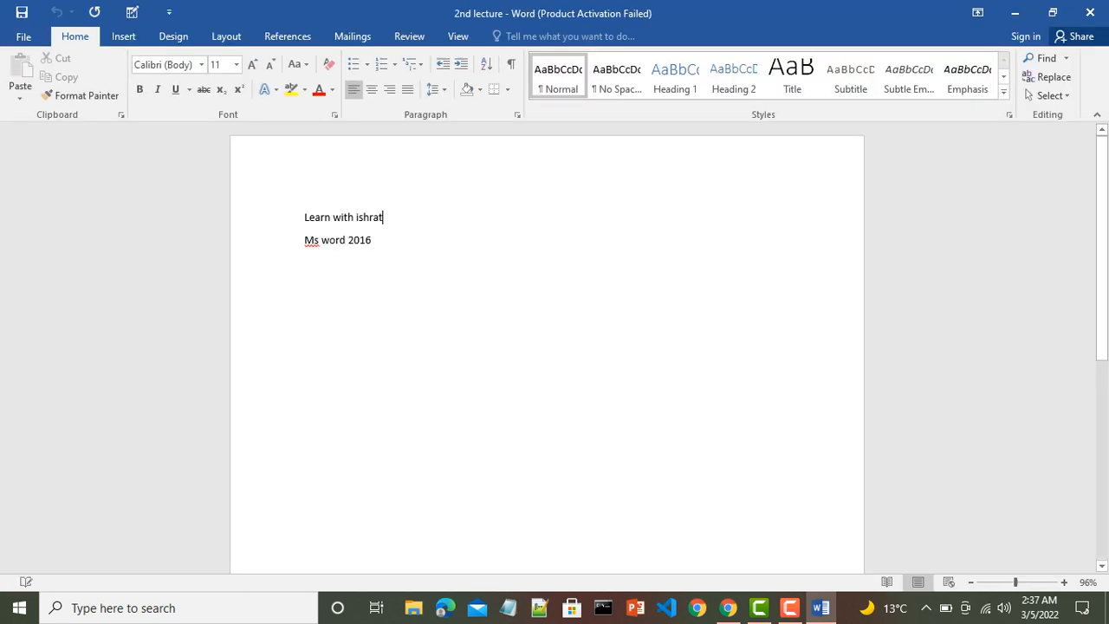